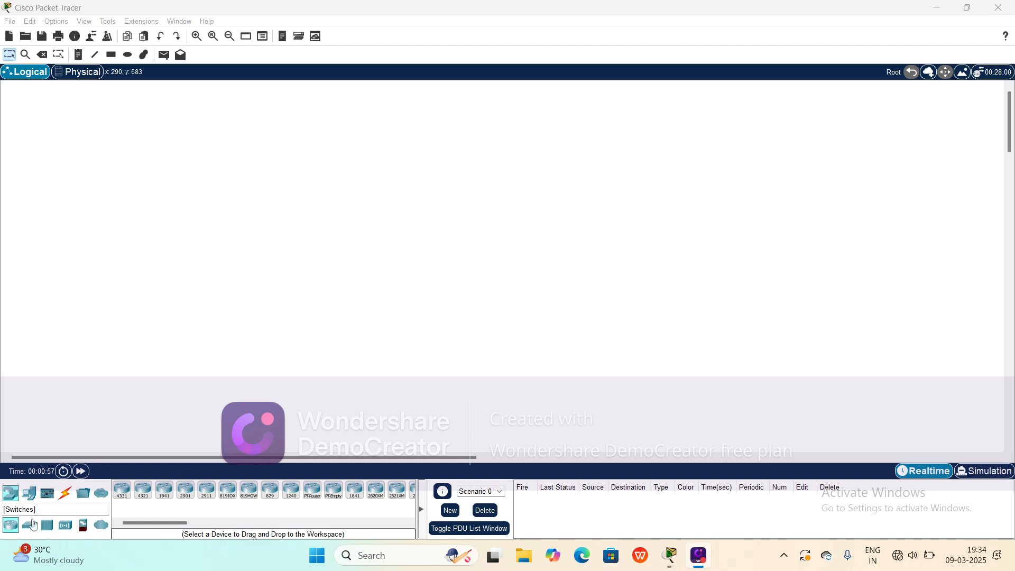
# Step: Place a generic PC and a laptop in the lower part of the workspace
pyautogui.click(31, 493)
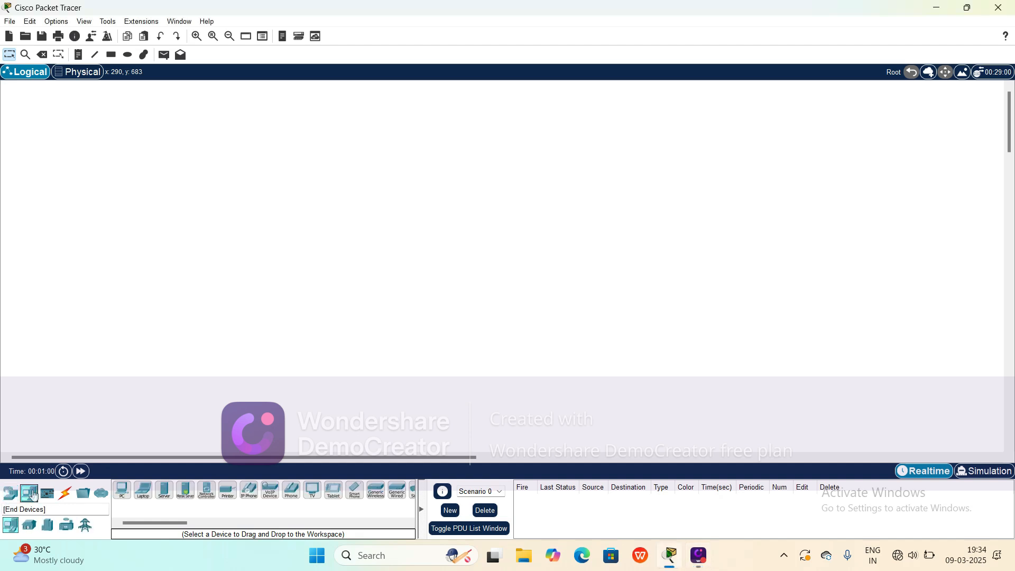
pyautogui.click(123, 489)
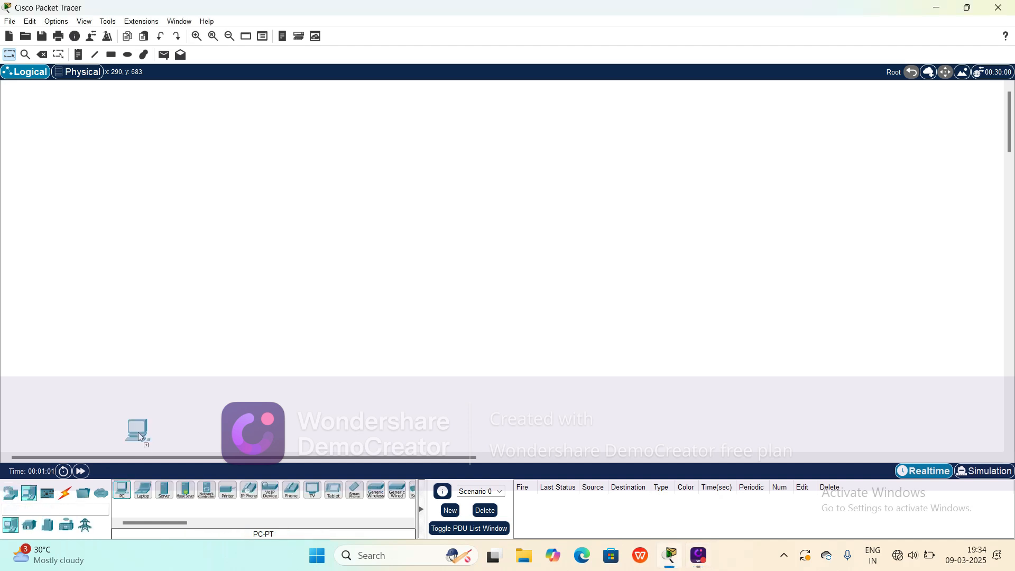
pyautogui.click(146, 342)
pyautogui.click(143, 490)
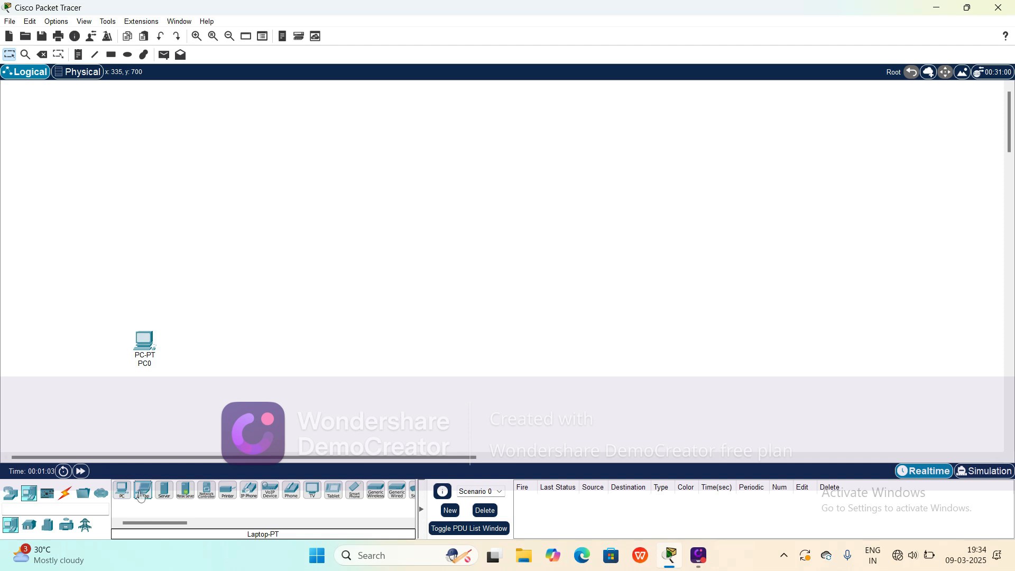
pyautogui.click(403, 341)
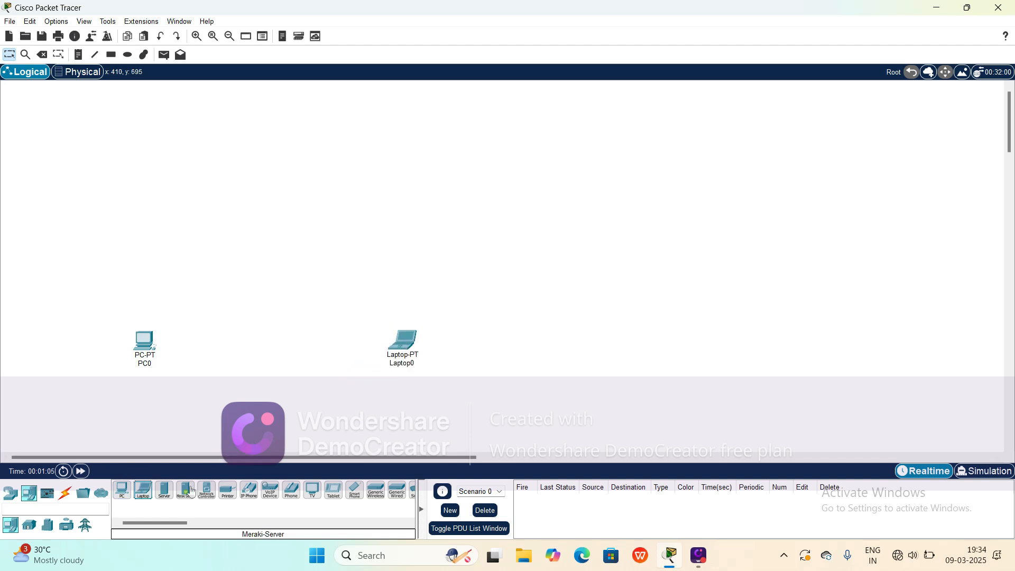
# Step: Add a 2960 switch to the workspace between the PC and the laptop
pyautogui.click(10, 497)
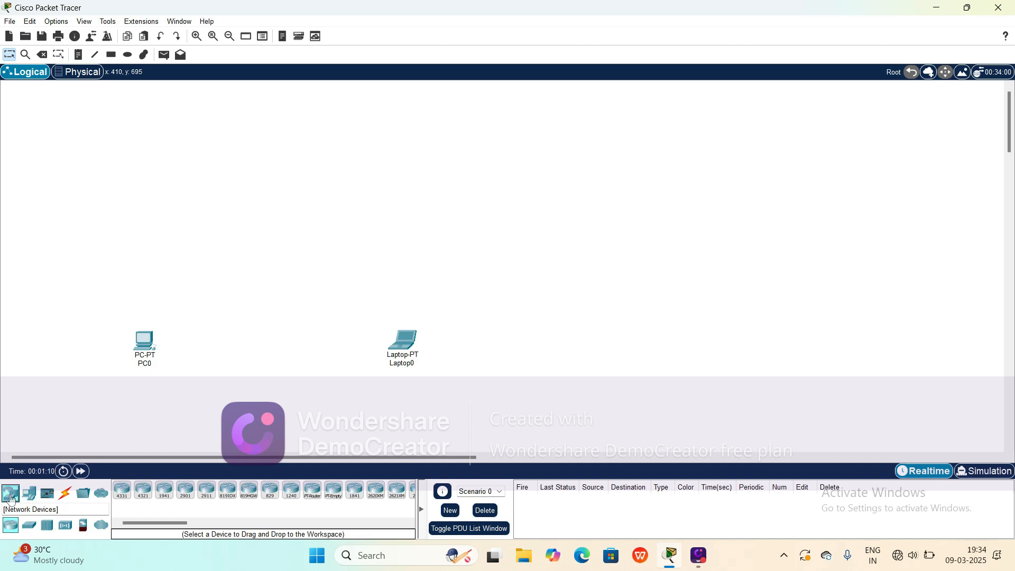
pyautogui.click(29, 525)
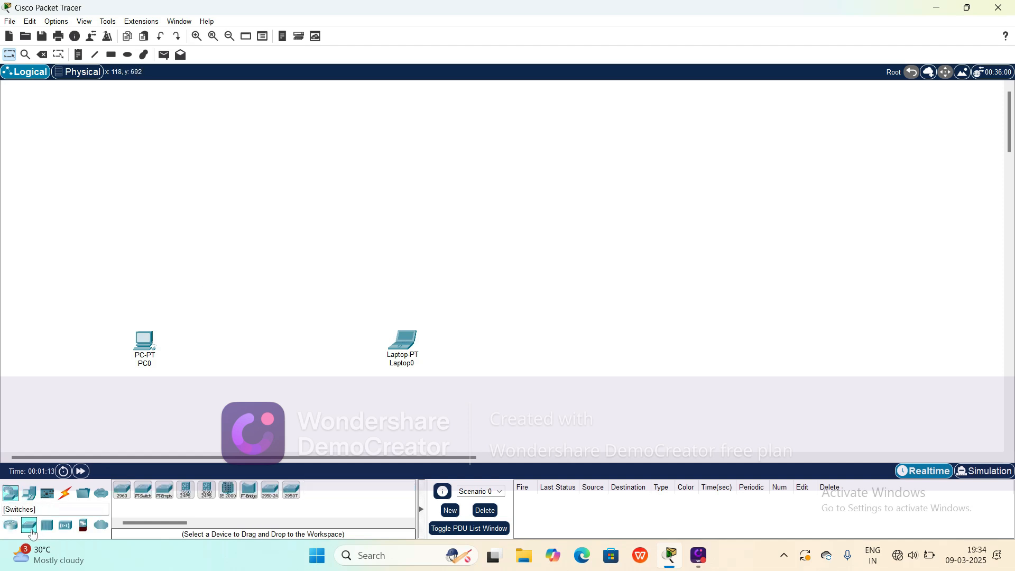
pyautogui.moveTo(30, 527); pyautogui.dragTo(272, 264)
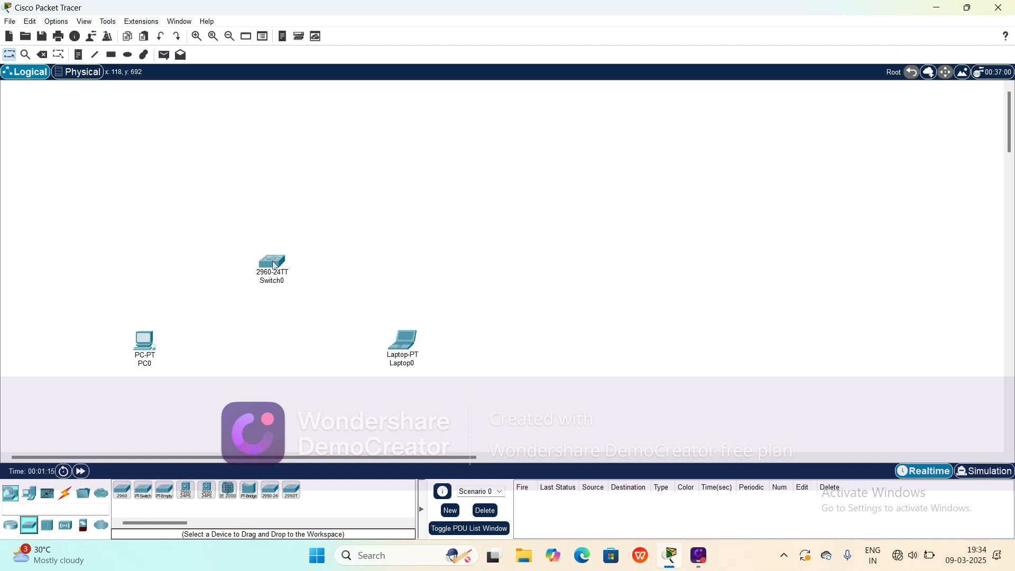
# Step: Add a server to the workspace above the switch
pyautogui.click(15, 501)
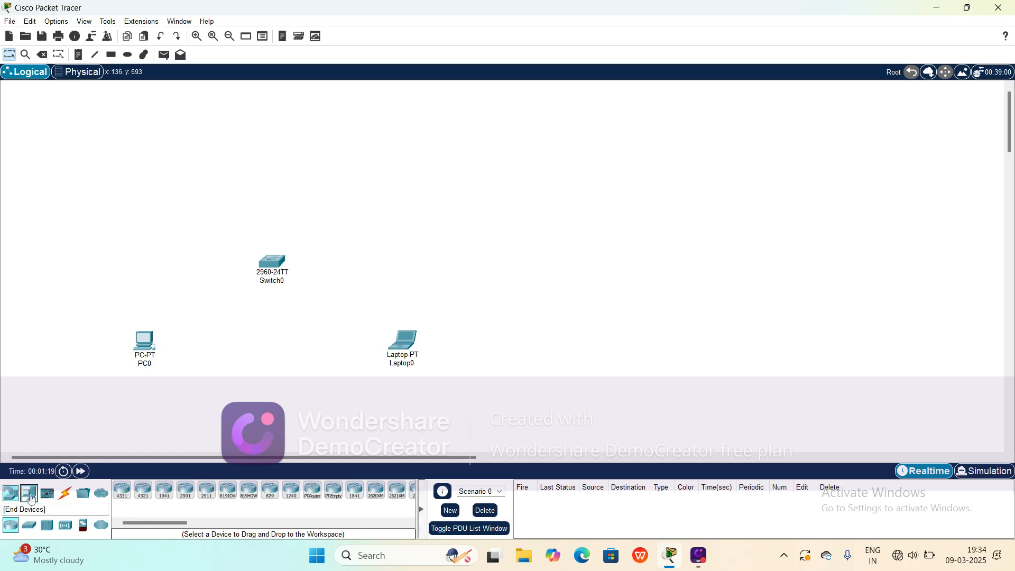
pyautogui.click(30, 498)
pyautogui.moveTo(164, 491); pyautogui.dragTo(285, 140)
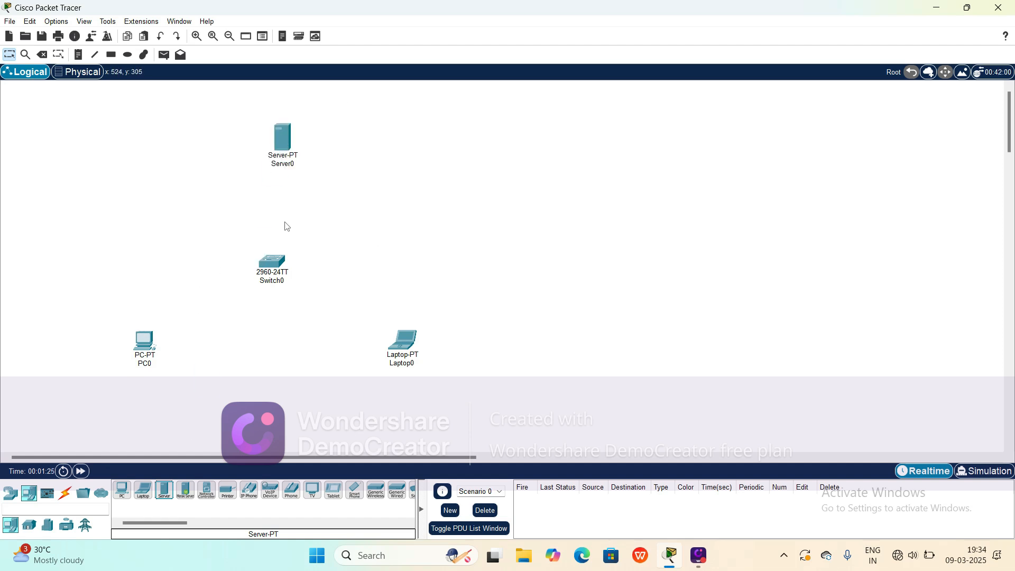
# Step: Connect PC0 to Switch0 using the automatic connection type
pyautogui.click(67, 502)
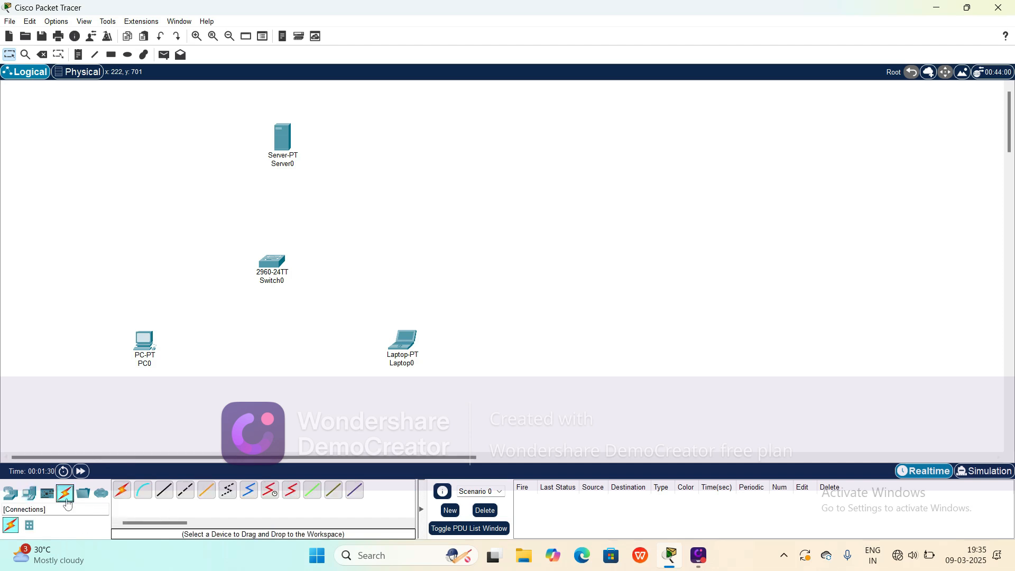
pyautogui.click(122, 492)
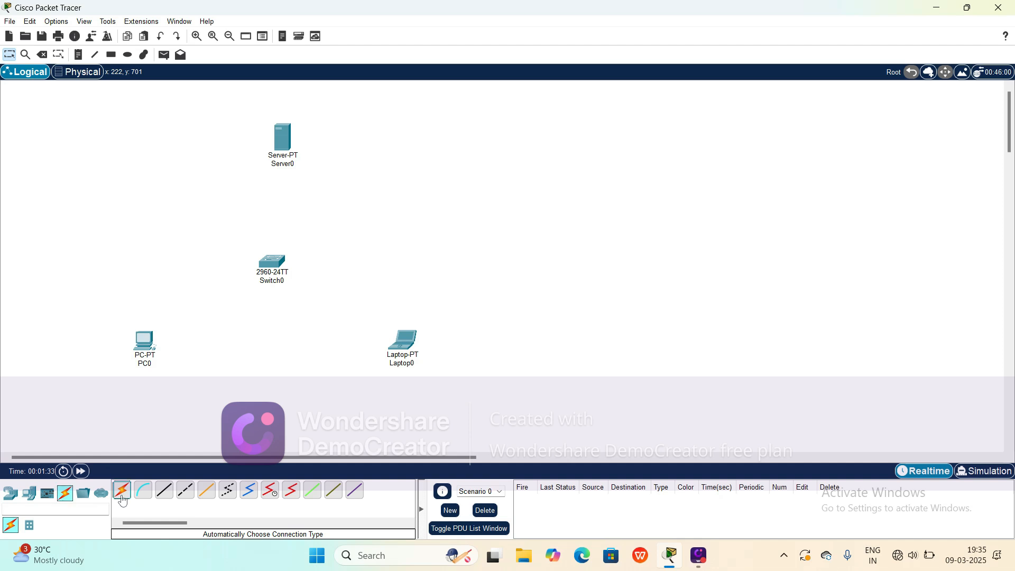
pyautogui.click(149, 341)
pyautogui.click(269, 269)
# Step: Connect Laptop0 to Switch0 using the automatic connection type
pyautogui.click(122, 491)
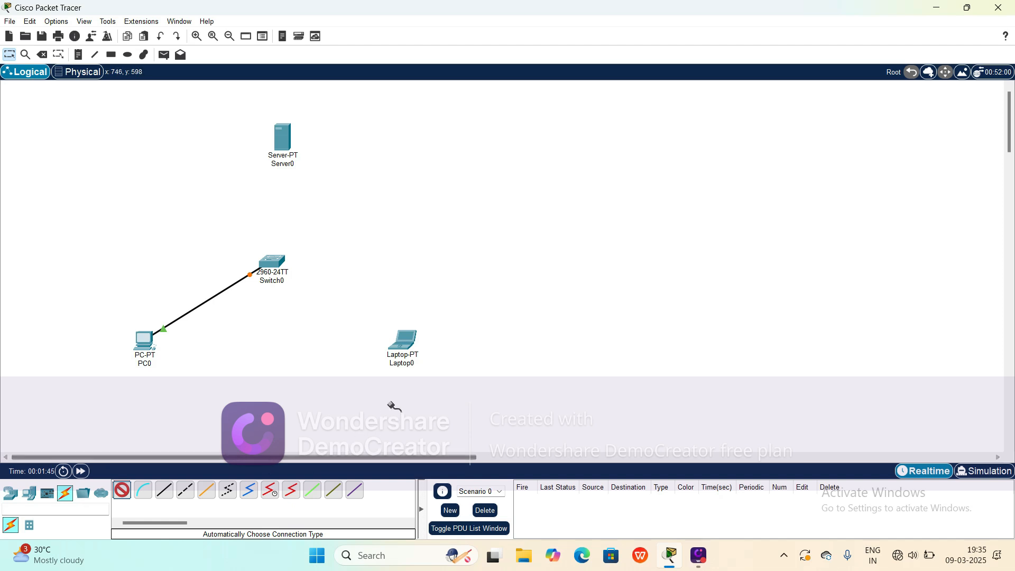
pyautogui.click(402, 342)
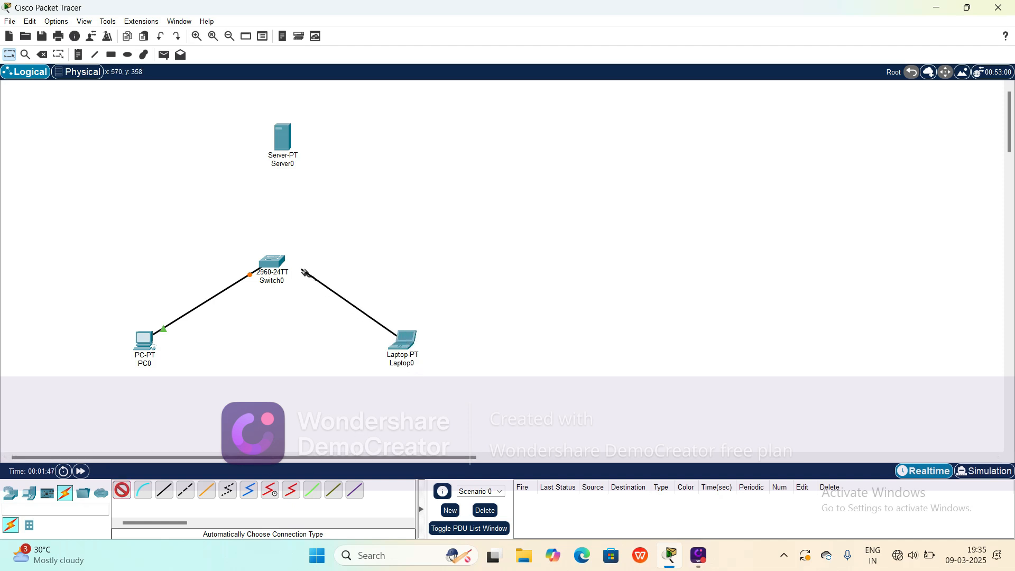
pyautogui.click(281, 267)
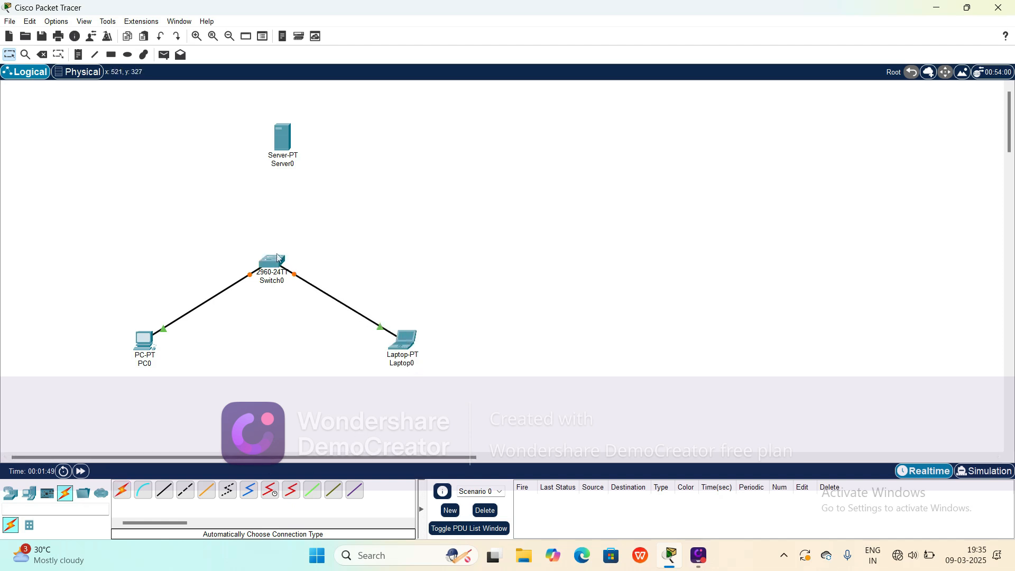
# Step: Connect Switch0 to Server0 using the automatic connection type
pyautogui.click(123, 491)
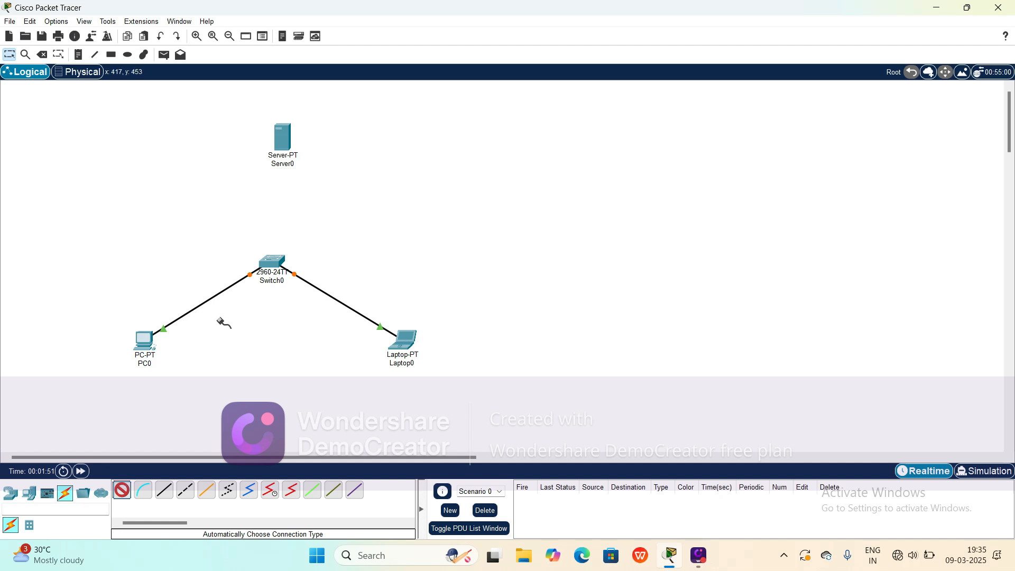
pyautogui.click(275, 262)
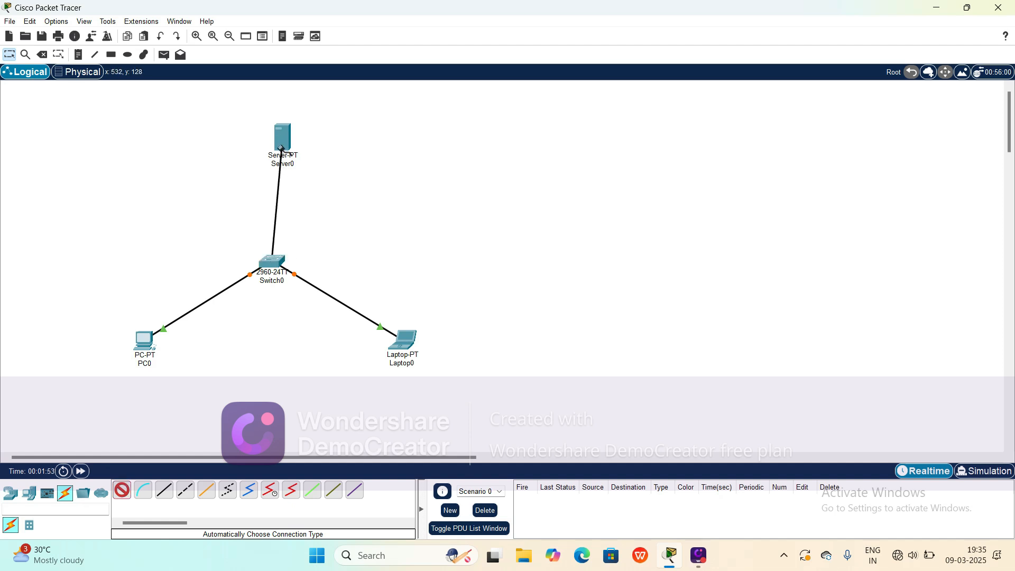
pyautogui.click(281, 149)
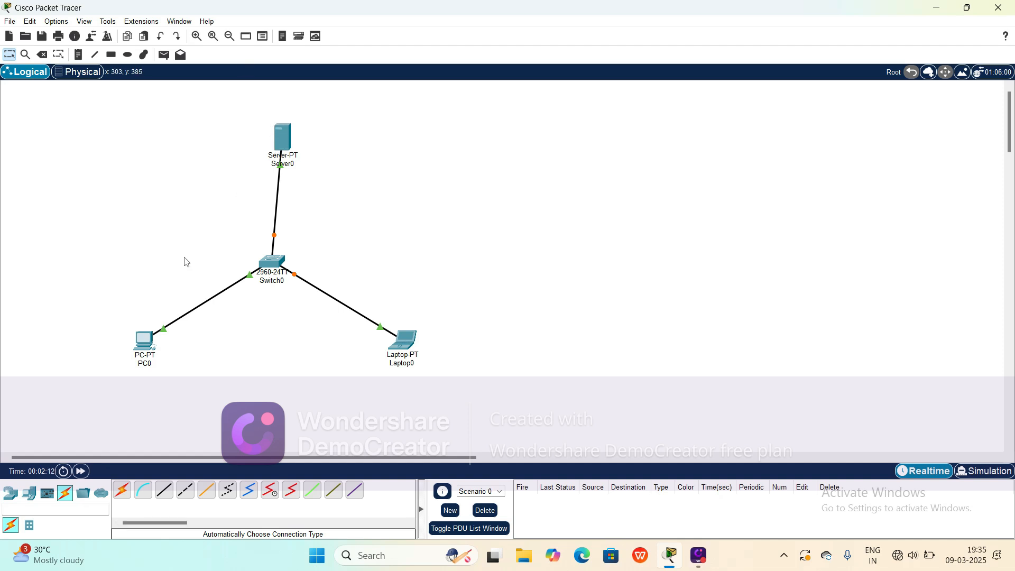
# Step: Give Server0 the static IPv4 address 192.168.1.1 with subnet mask 255.255.255.0
pyautogui.click(285, 141)
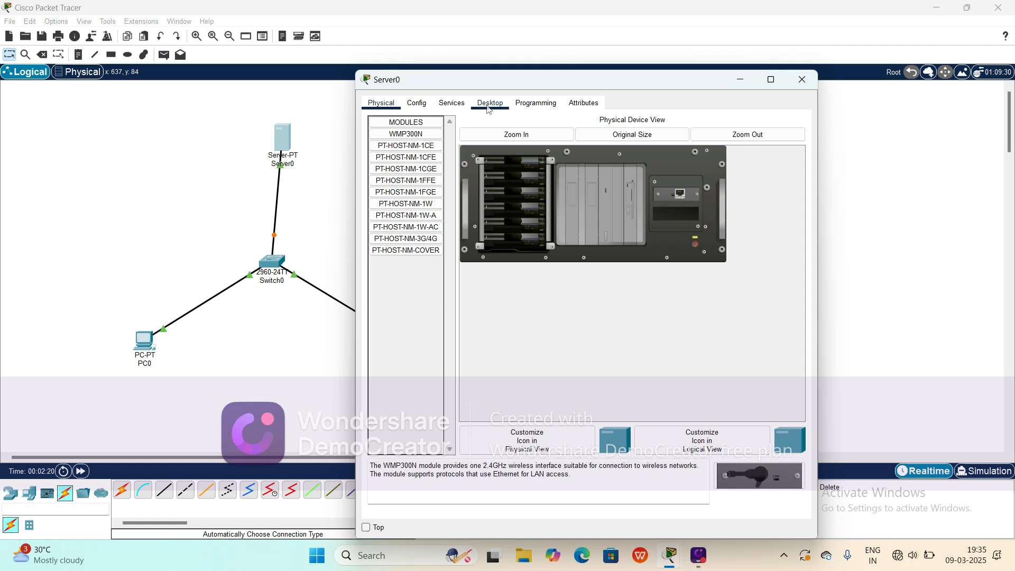
pyautogui.click(491, 103)
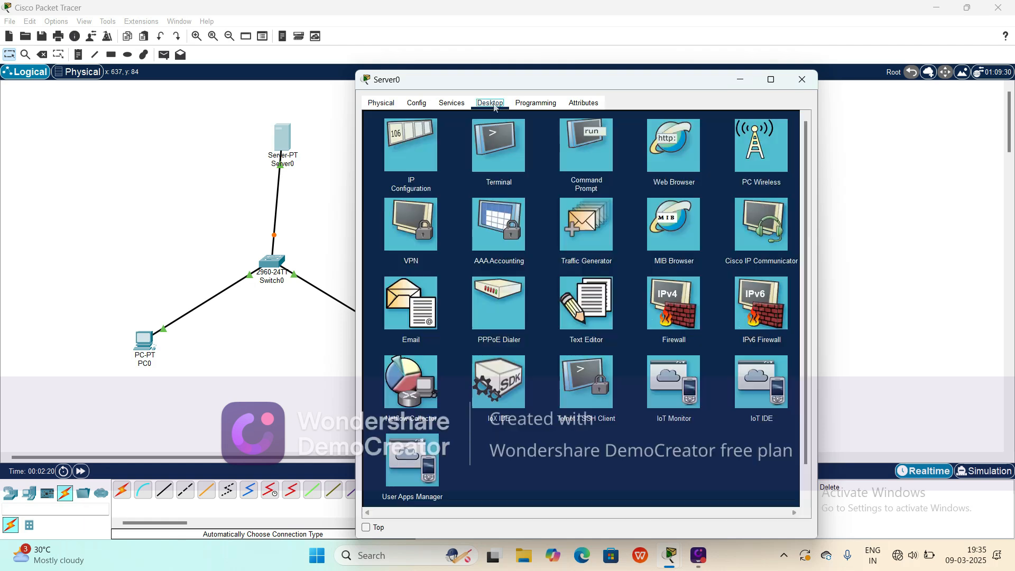
pyautogui.click(411, 145)
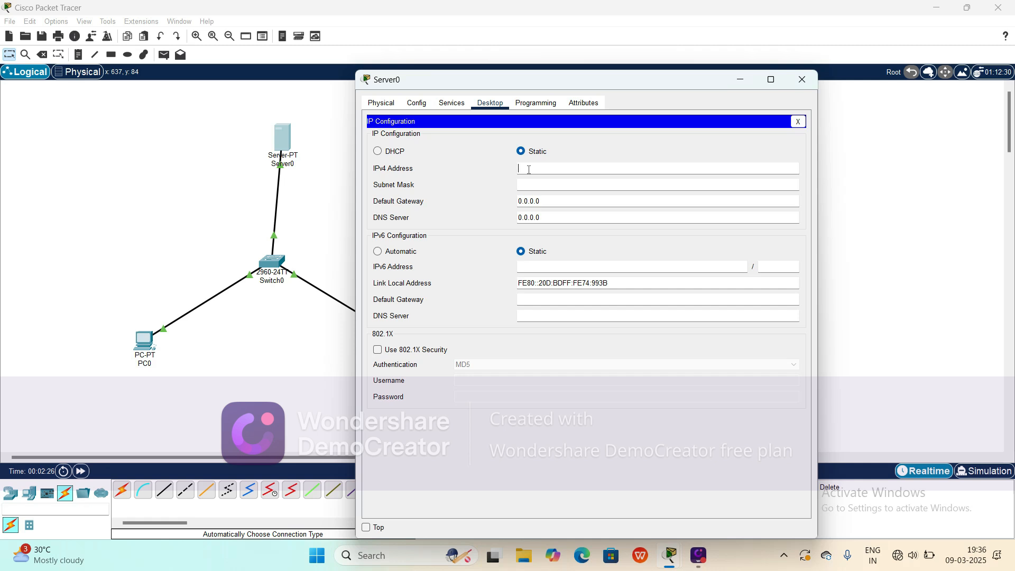
pyautogui.write('192.168.1.1')
pyautogui.click(527, 185)
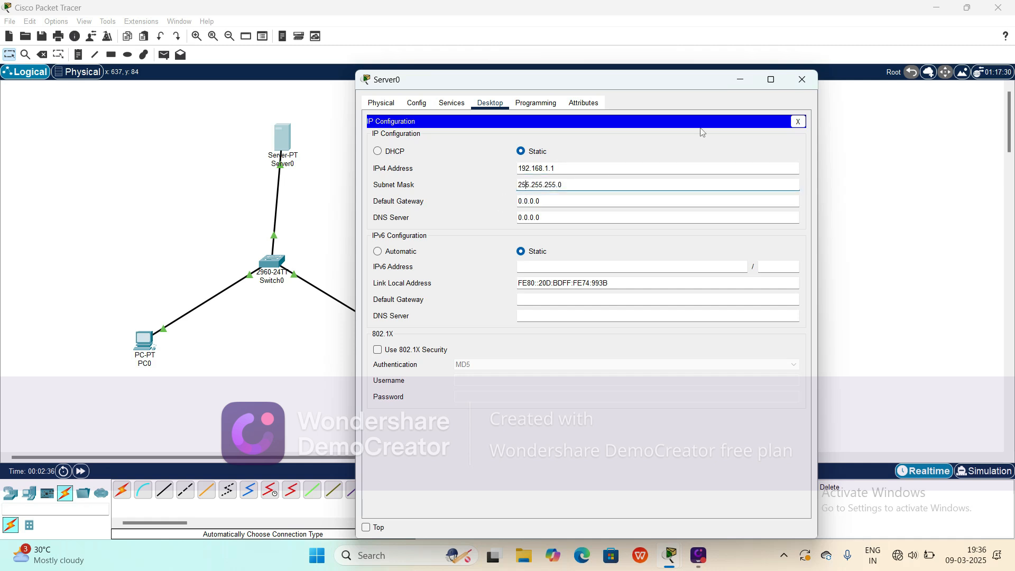
pyautogui.click(801, 80)
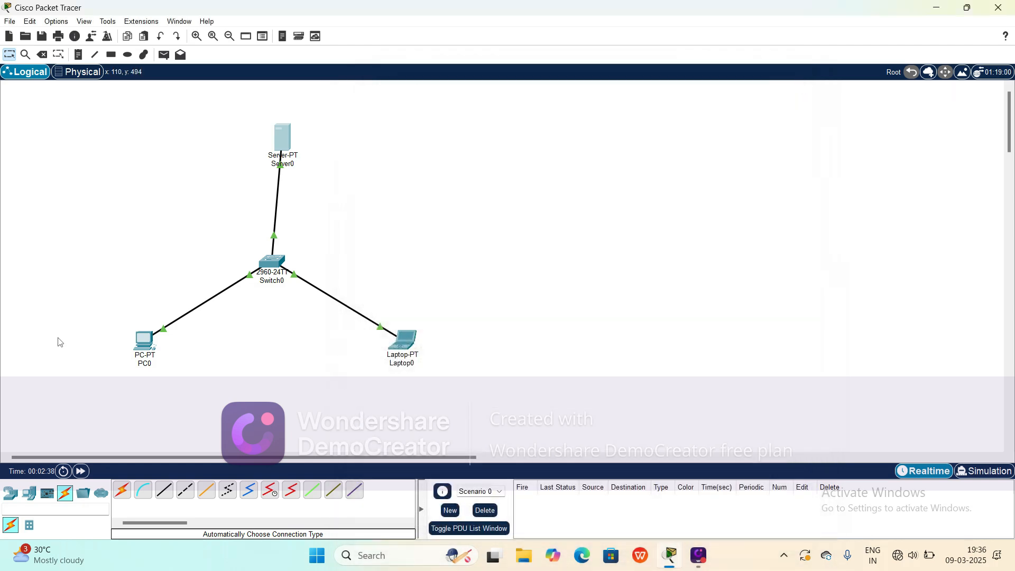
# Step: Give PC0 the static IPv4 address 192.168.1.2 with subnet mask 255.255.255.0
pyautogui.click(145, 344)
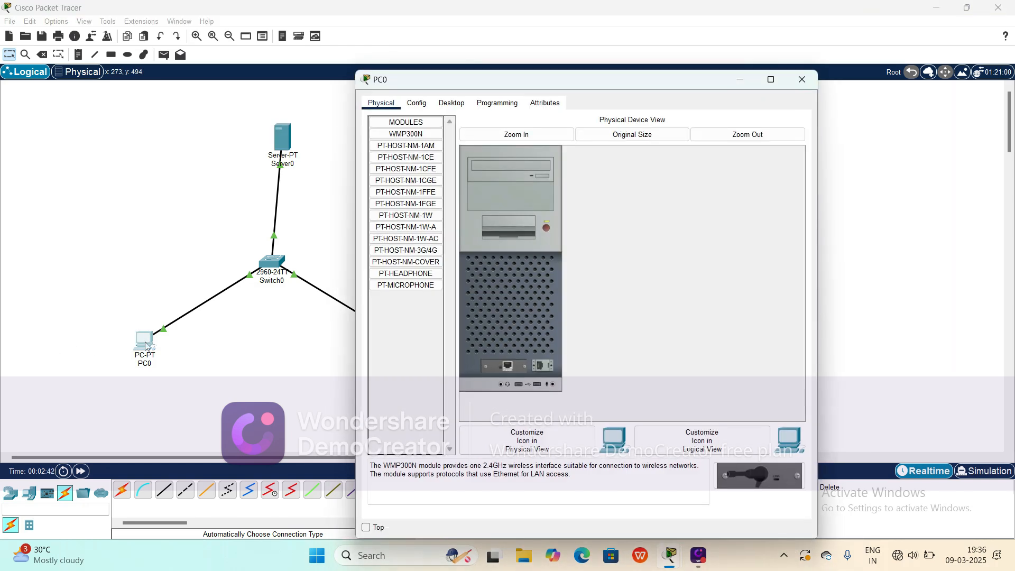
pyautogui.click(454, 104)
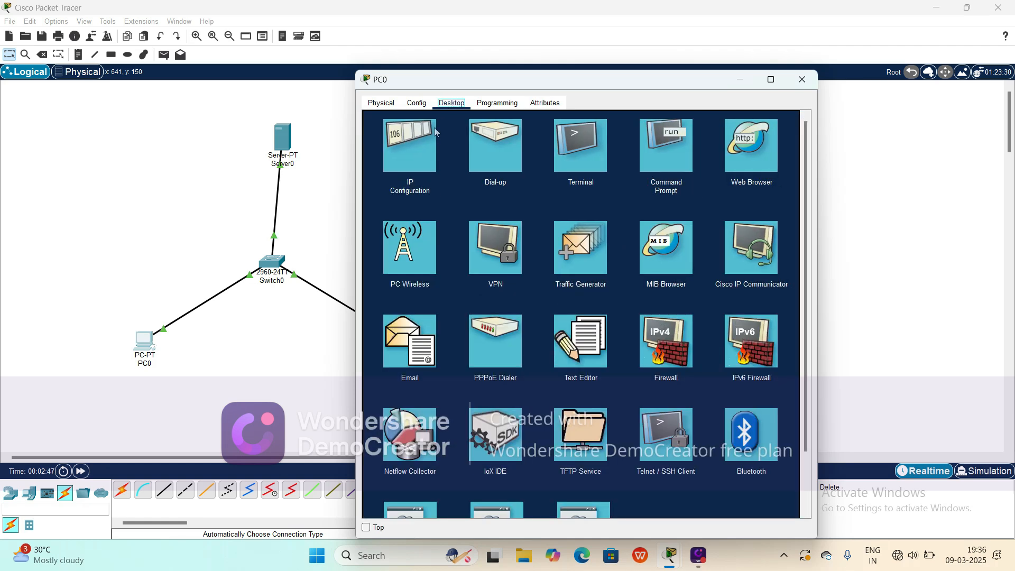
pyautogui.click(415, 152)
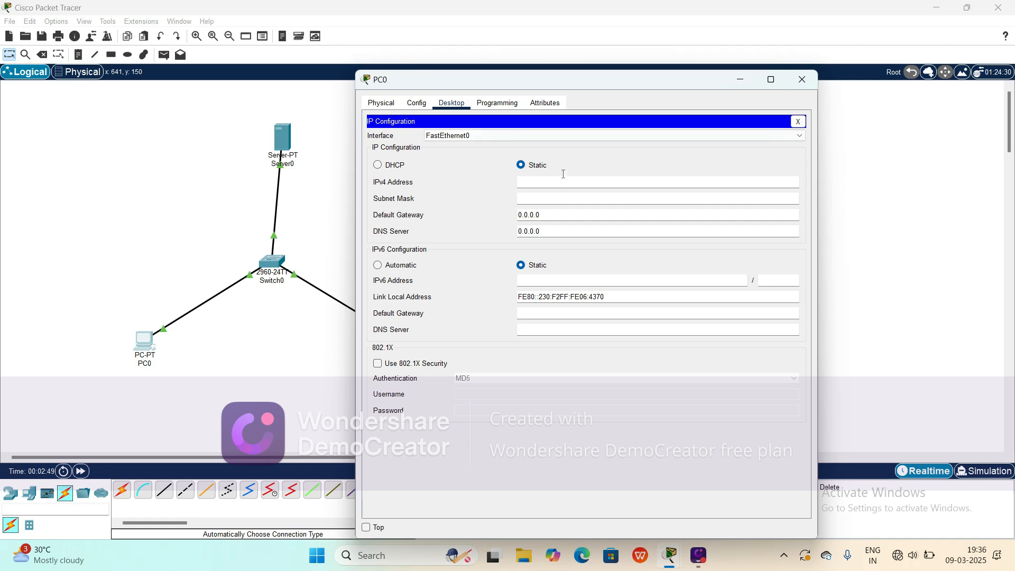
pyautogui.write('192.168.1.2')
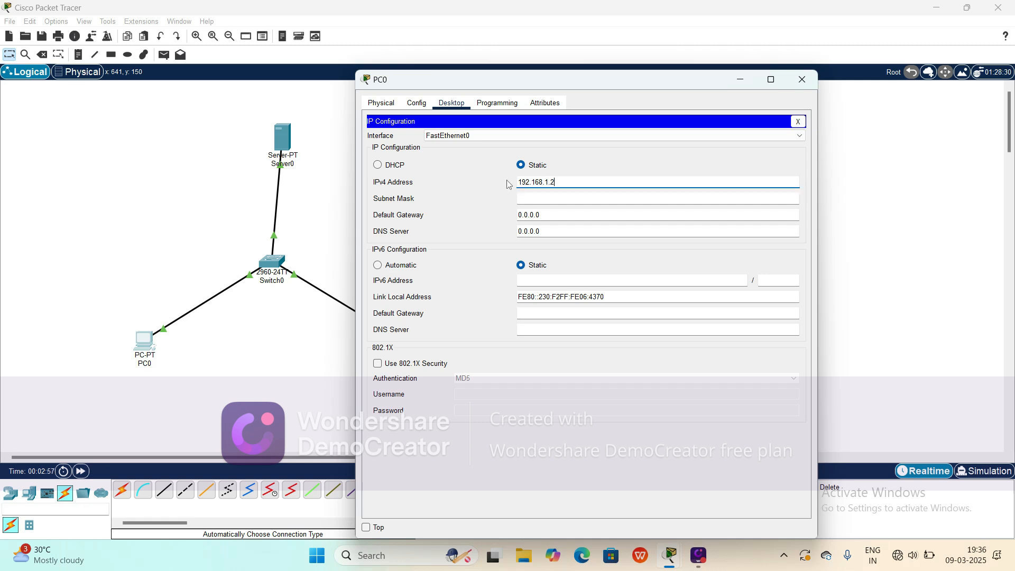
pyautogui.click(544, 200)
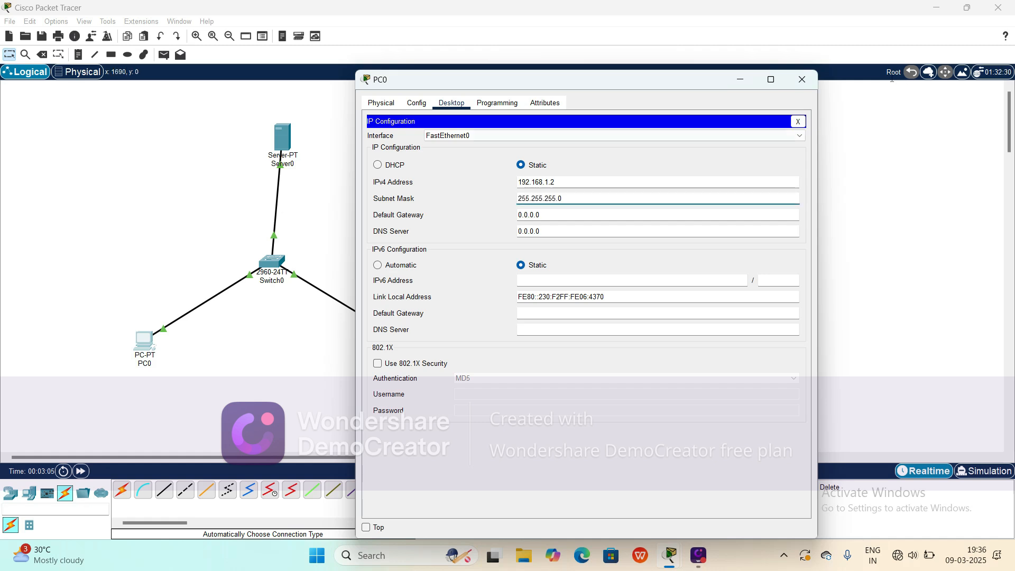
pyautogui.click(801, 79)
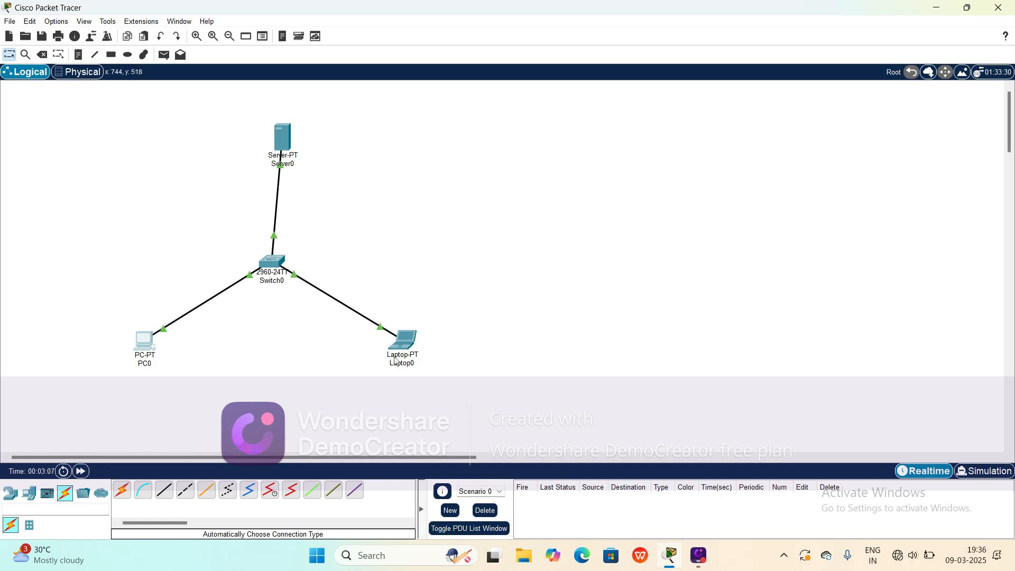
# Step: Give Laptop0 the static IPv4 address 192.168.1.3 with subnet mask 255.255.255.0
pyautogui.click(403, 343)
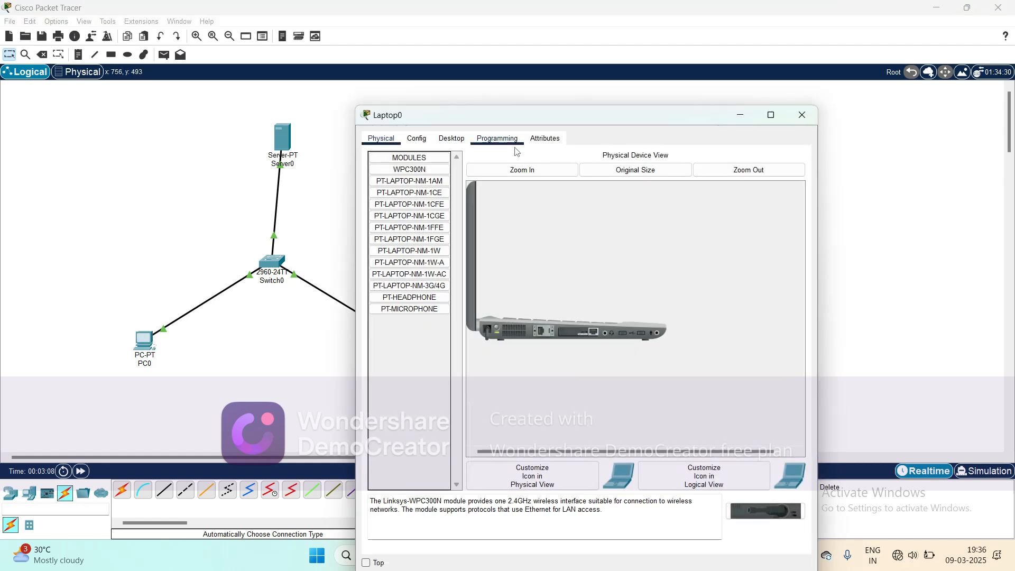
pyautogui.click(457, 139)
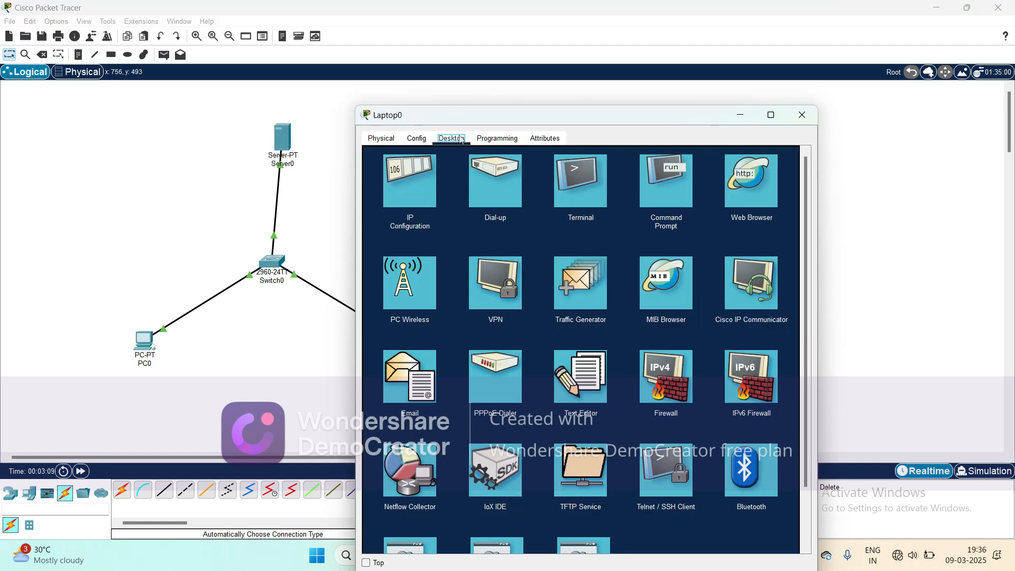
pyautogui.click(423, 182)
pyautogui.click(563, 216)
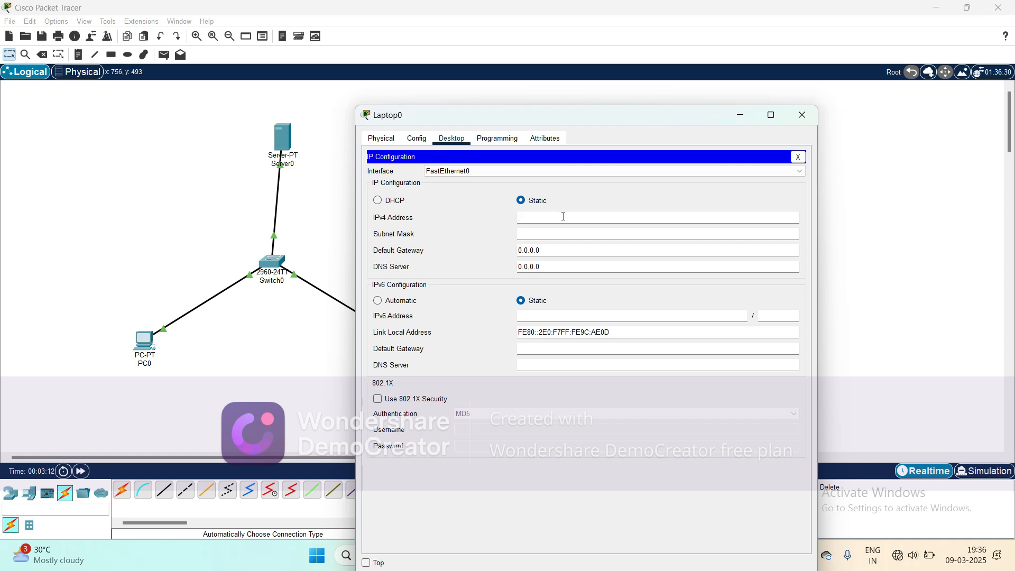
pyautogui.write('192.168.1.3')
pyautogui.click(553, 233)
pyautogui.click(802, 115)
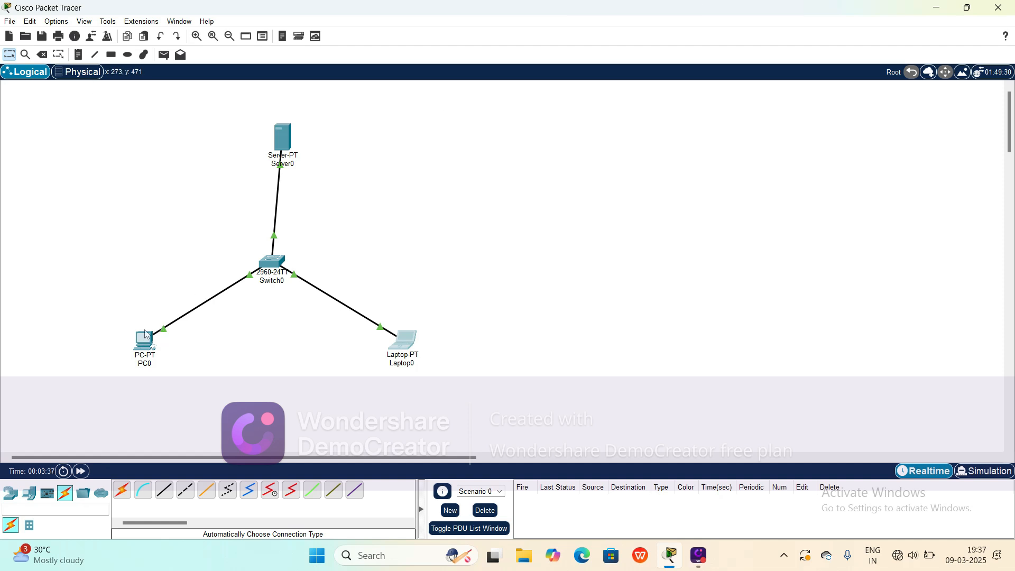
# Step: Open PC0's email configuration and enter the user's name
pyautogui.moveTo(148, 342)
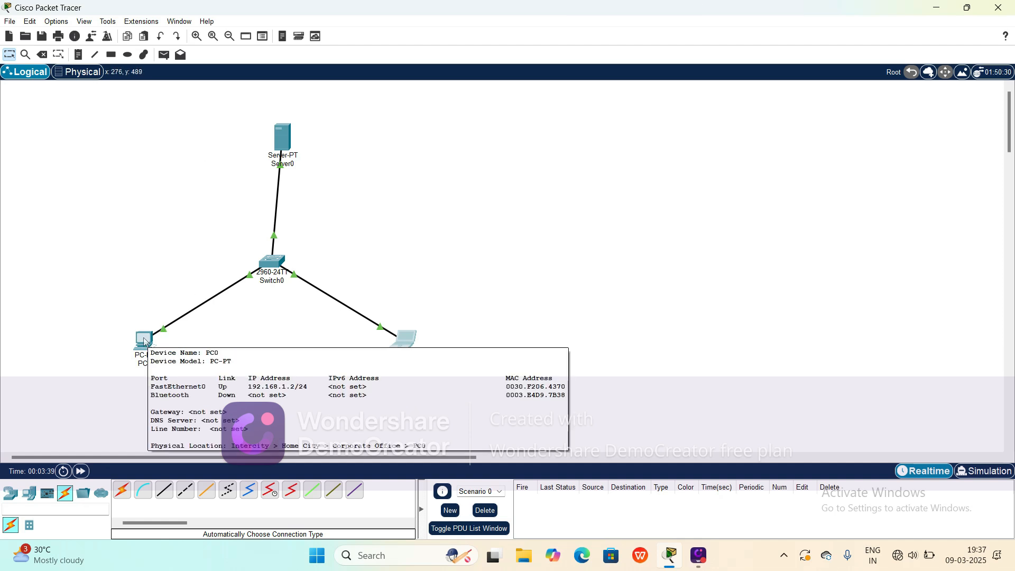
pyautogui.doubleClick(141, 346)
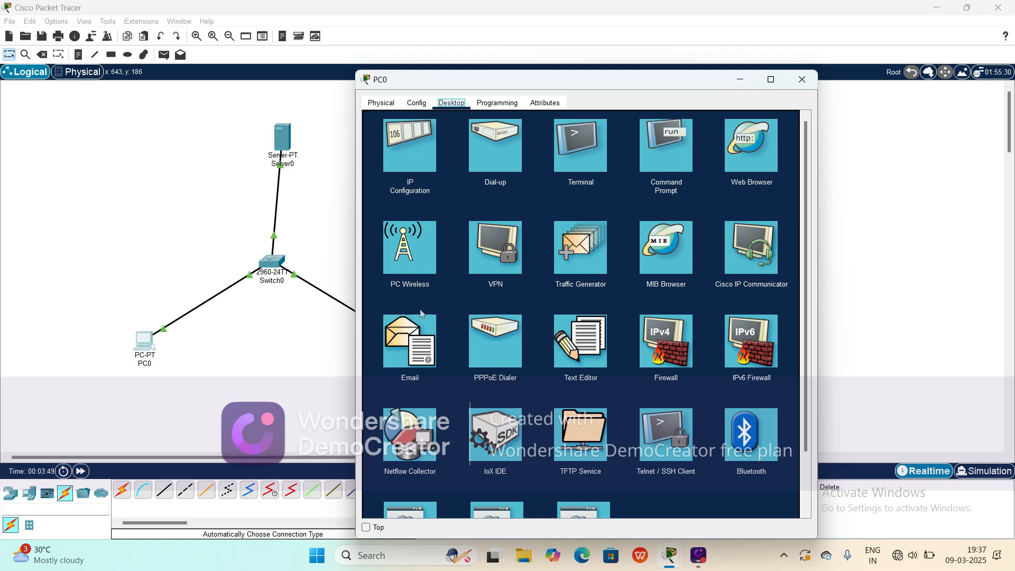
pyautogui.click(405, 349)
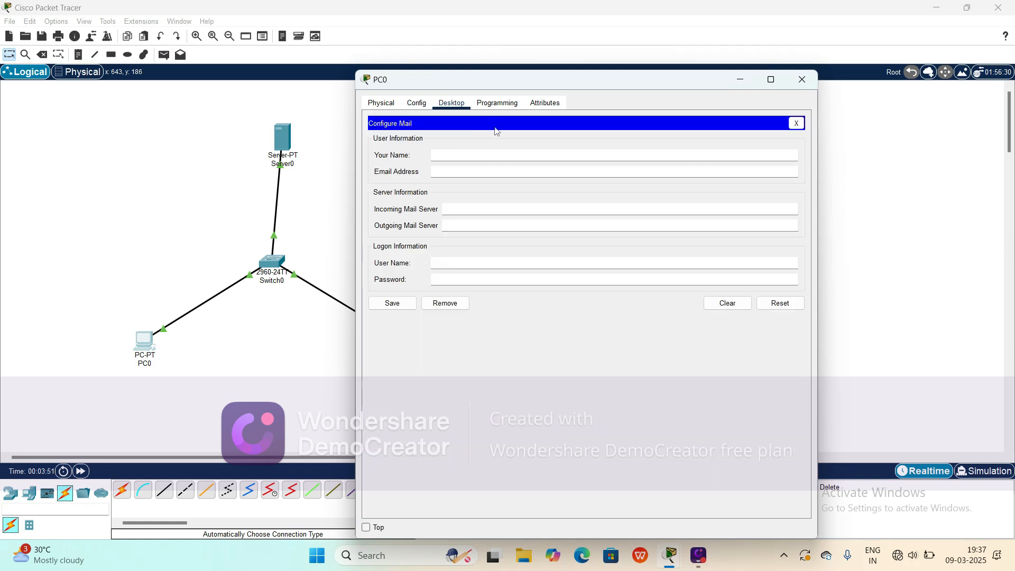
pyautogui.click(471, 156)
pyautogui.write('Rathi')
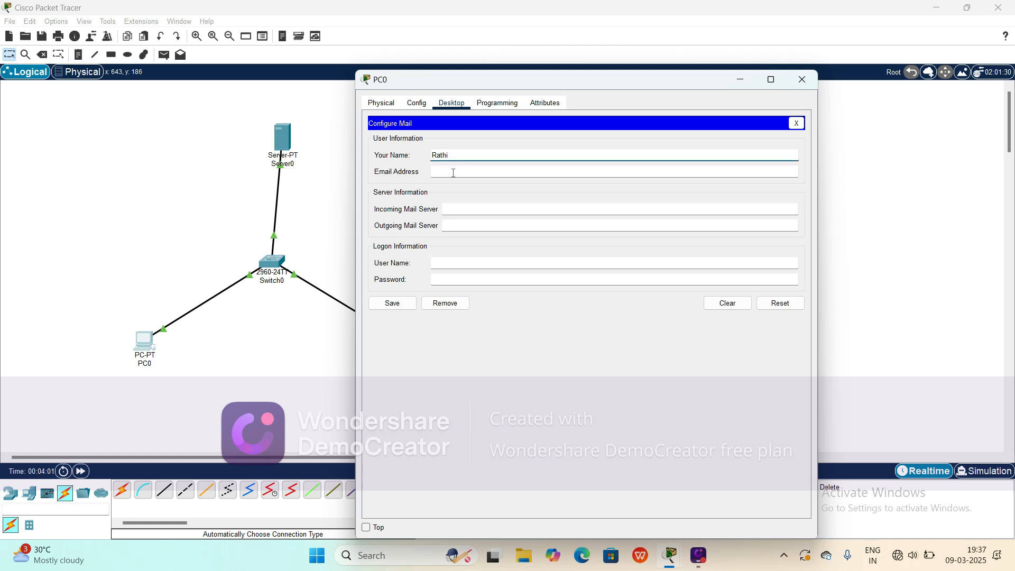
# Step: Enter the user's e-mail address in PC0's mail configuration
pyautogui.click(453, 173)
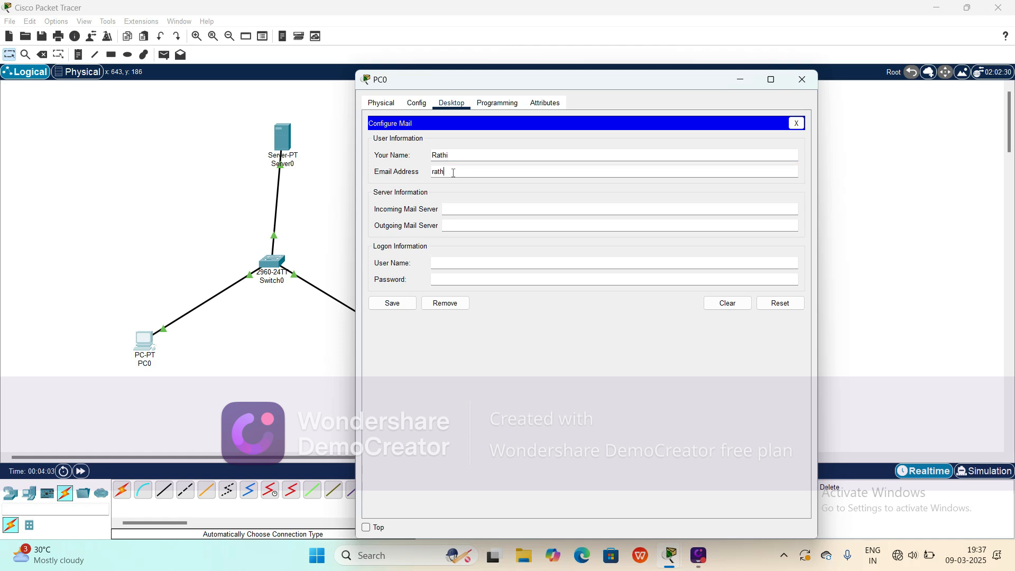
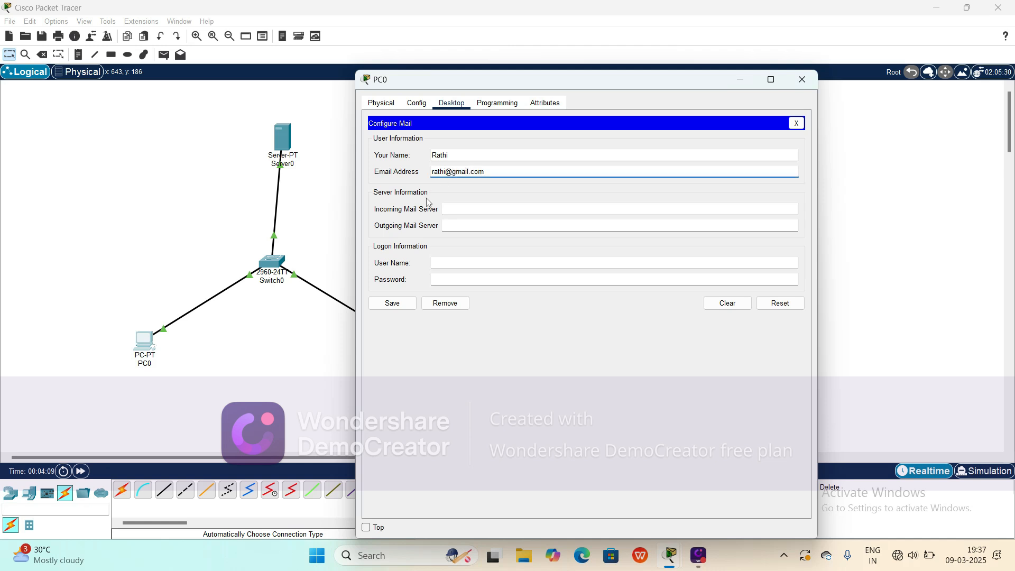
# Step: Set both the incoming and outgoing mail servers to 192.168.1.1
pyautogui.click(458, 211)
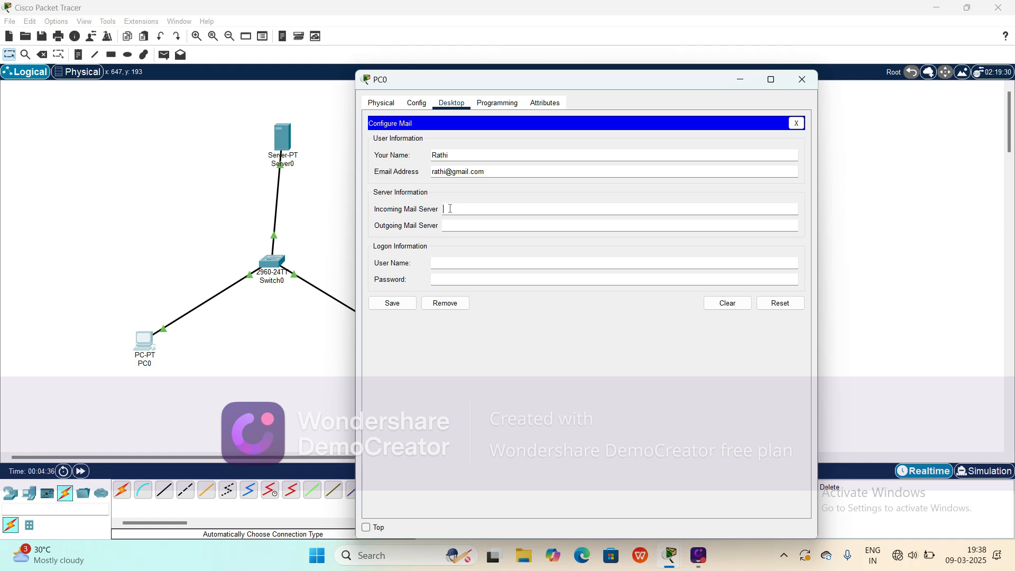
pyautogui.write('192.168.1.1')
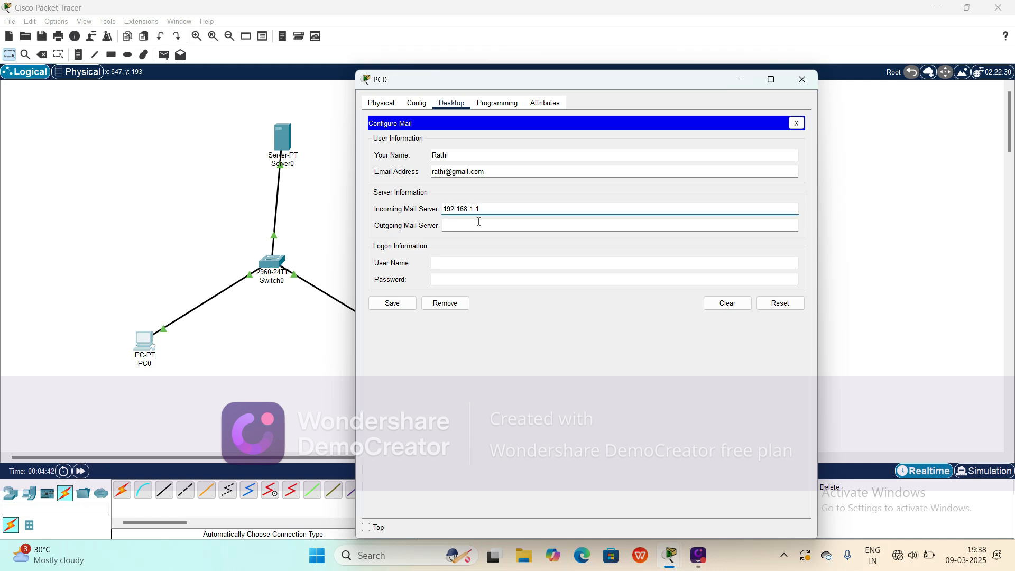
pyautogui.doubleClick(458, 209)
pyautogui.hotkey('ctrl', 'c')
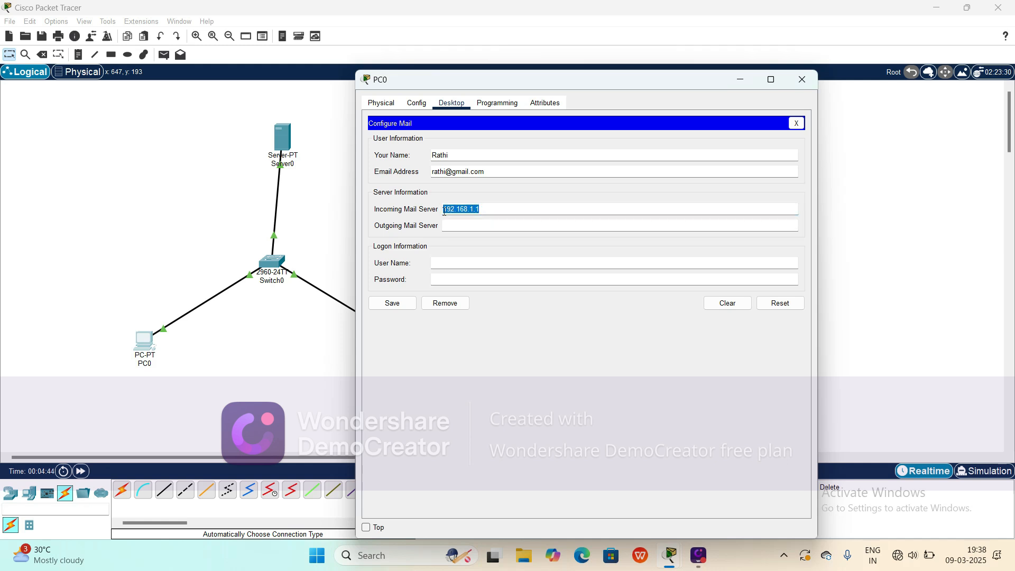
pyautogui.click(452, 227)
pyautogui.hotkey('ctrl', 'v')
# Step: Enter the logon user name and password, then save PC0's mail settings and close the window
pyautogui.click(446, 265)
pyautogui.write('rathi')
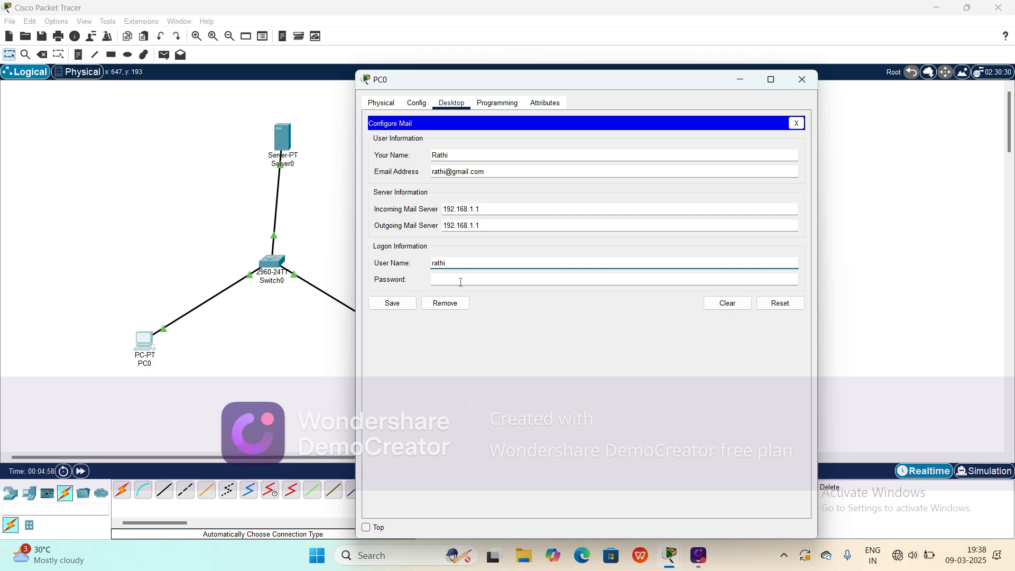
pyautogui.click(460, 282)
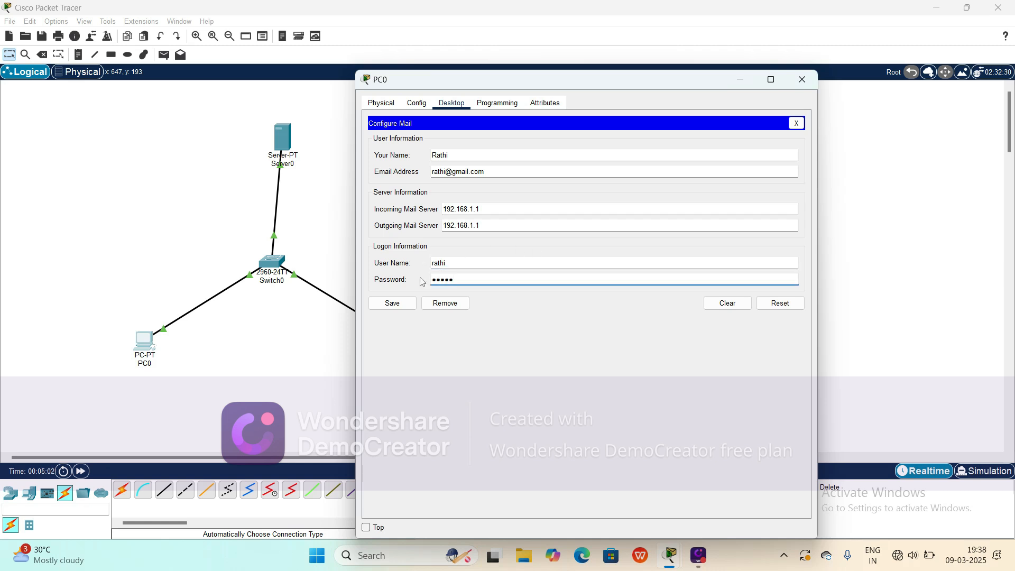
pyautogui.click(393, 306)
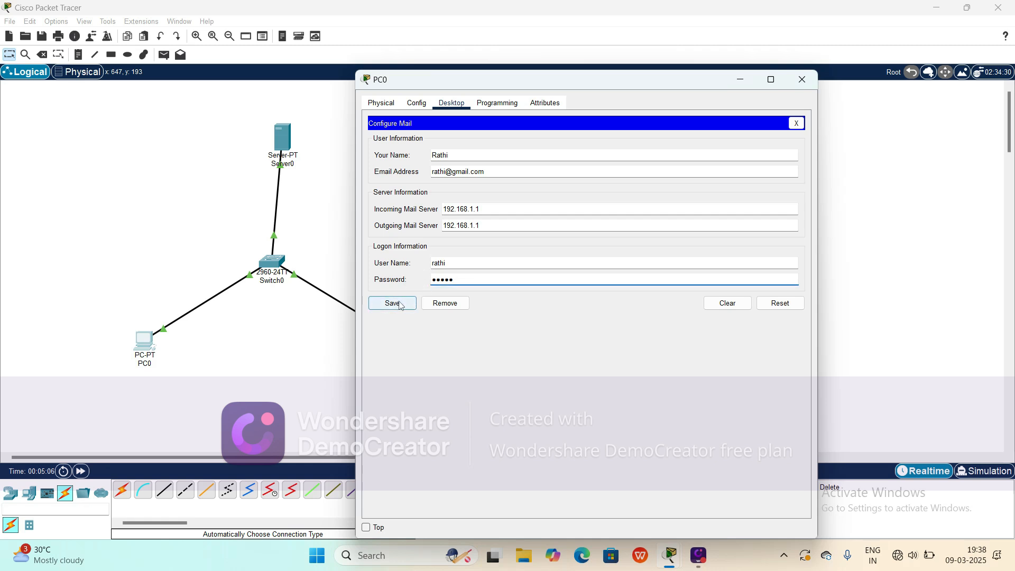
pyautogui.click(391, 305)
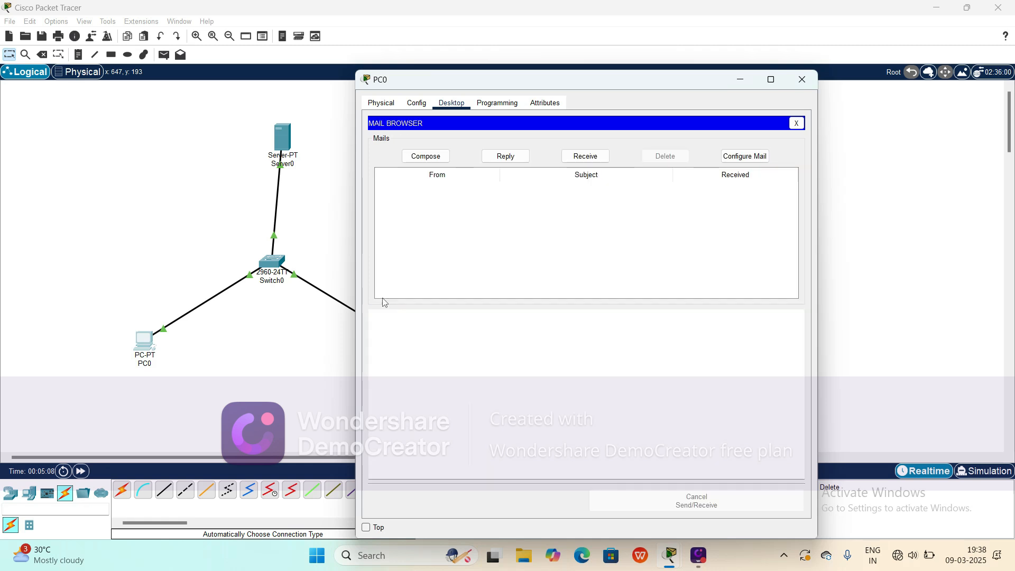
pyautogui.click(812, 79)
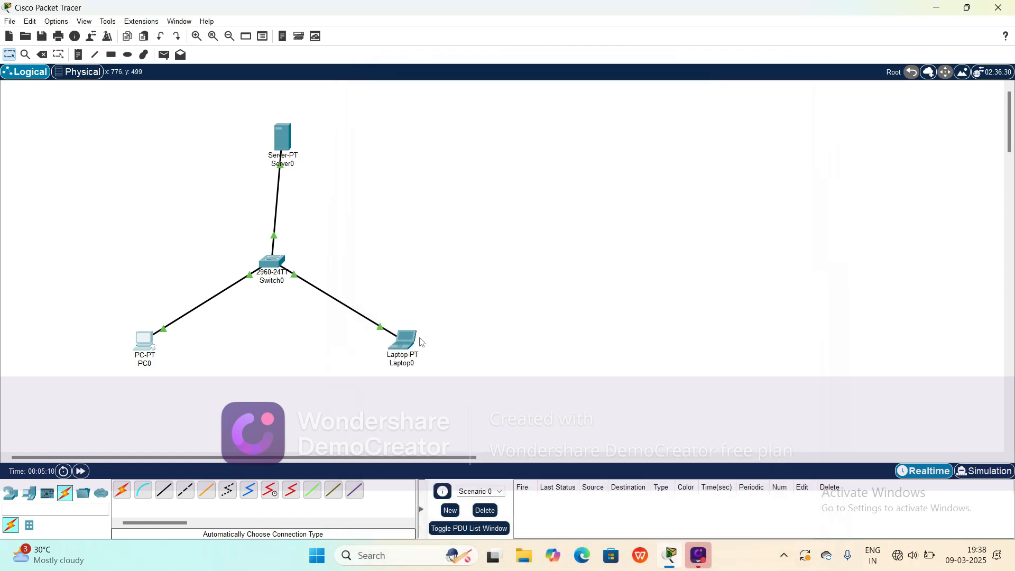
# Step: Open Laptop0's email configuration and enter the user's name
pyautogui.click(404, 342)
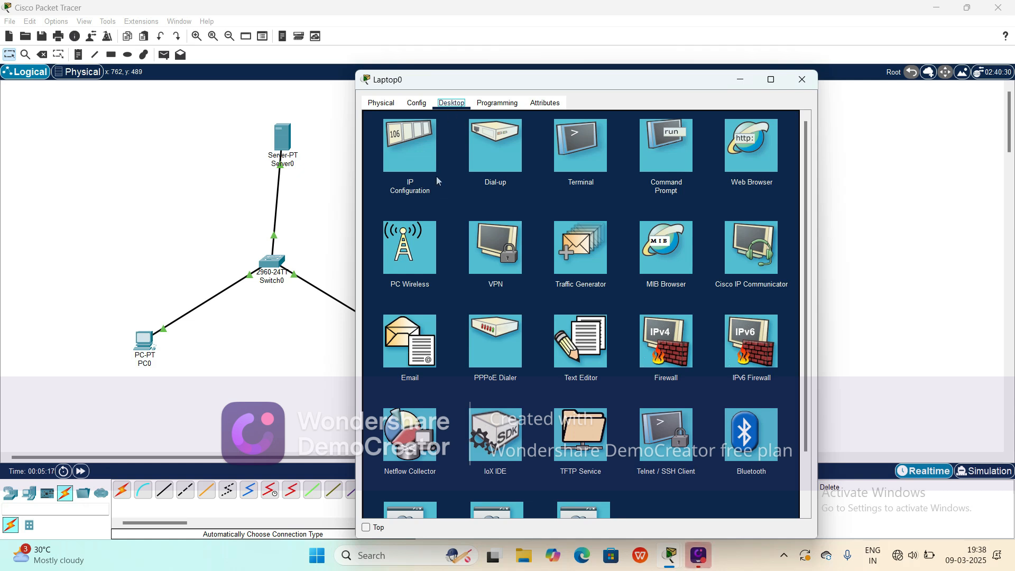
pyautogui.click(399, 339)
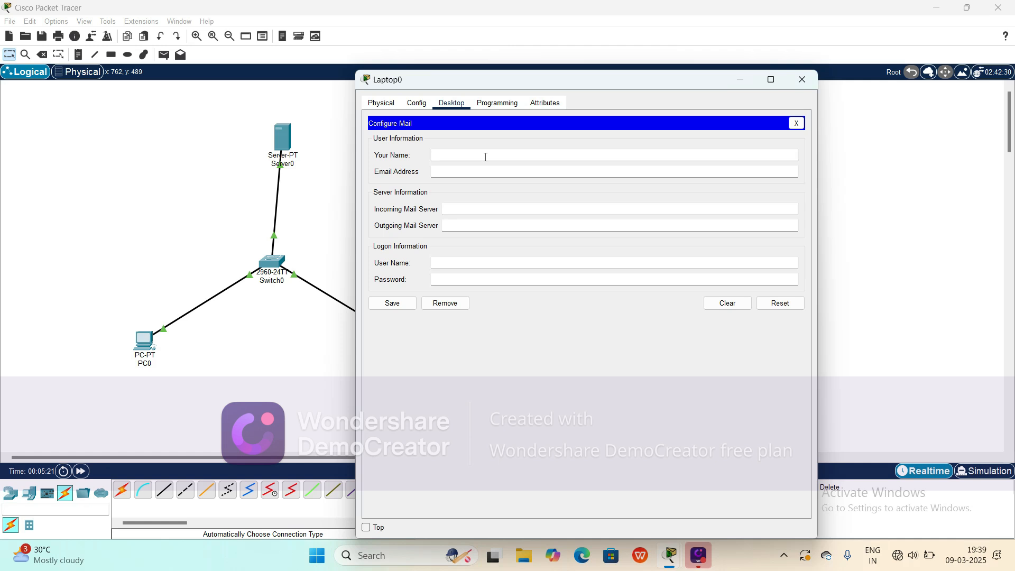
pyautogui.write('Devi')
pyautogui.click(462, 172)
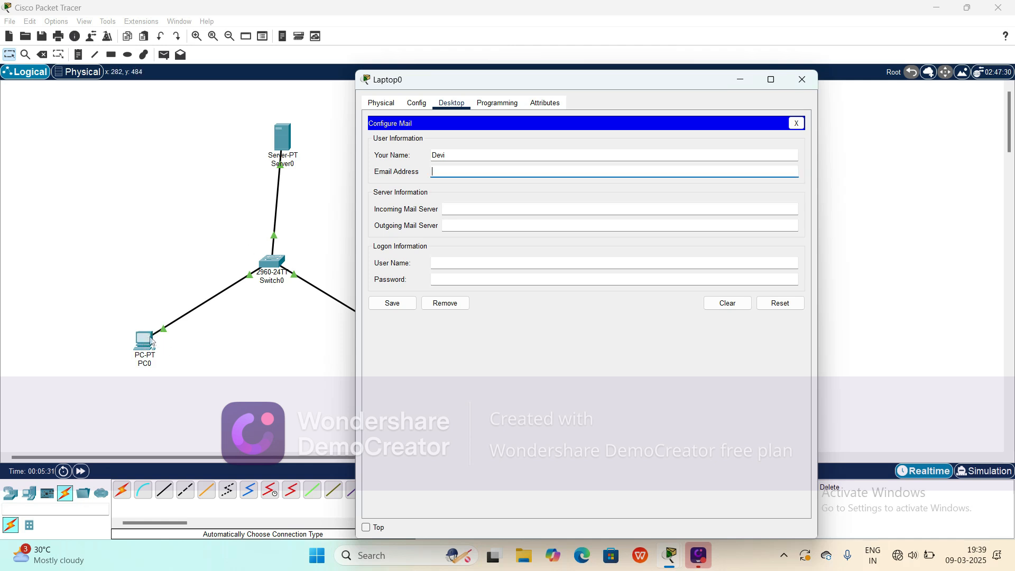
pyautogui.click(407, 305)
pyautogui.click(442, 172)
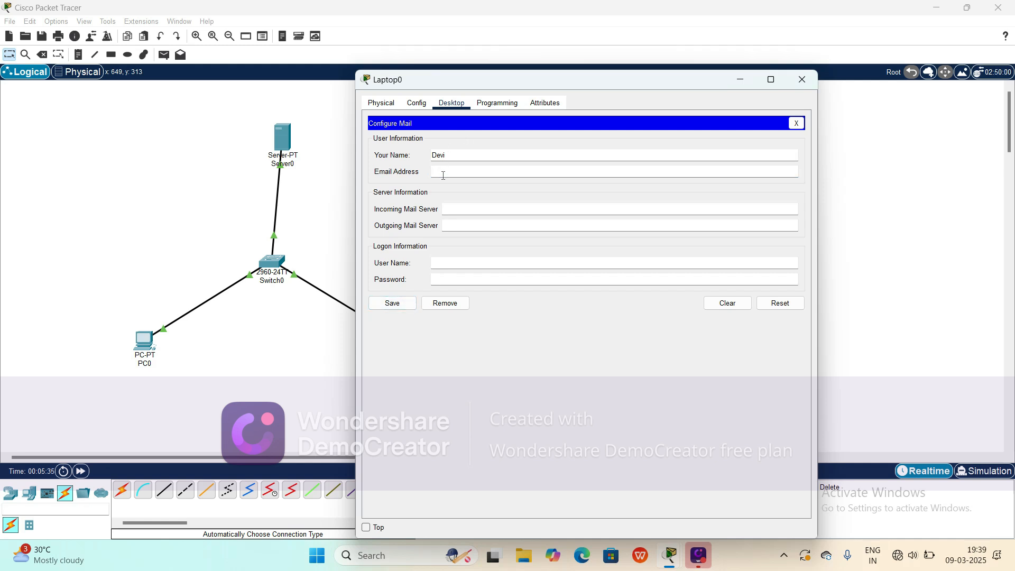
# Step: Set both the incoming and outgoing mail servers on Laptop0 to 192.168.1.1
pyautogui.click(489, 211)
pyautogui.hotkey('ctrl', 'v')
pyautogui.click(455, 225)
pyautogui.hotkey('ctrl', 'v')
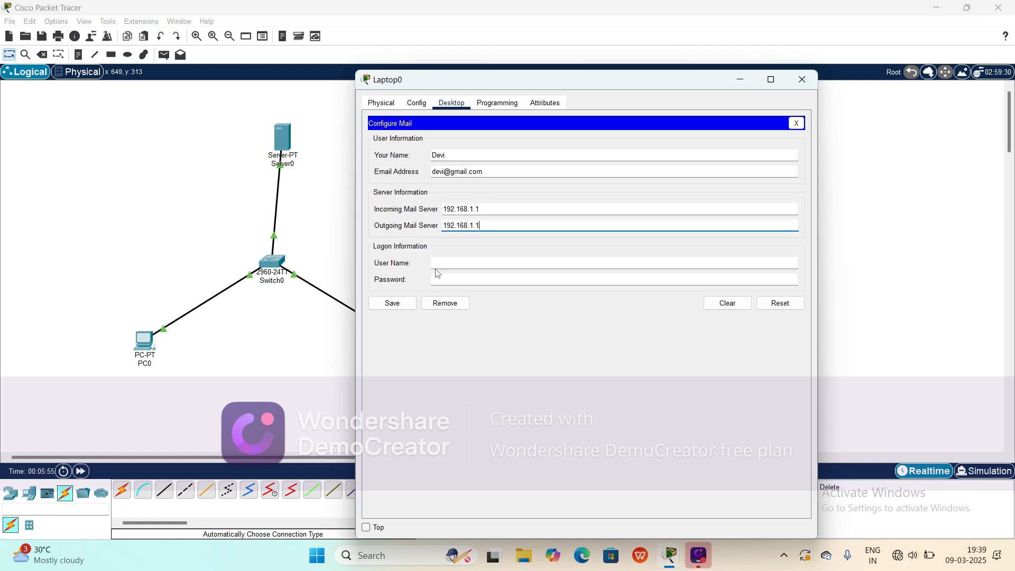
# Step: Enter the logon user name and password, then save Laptop0's mail settings and close the window
pyautogui.click(439, 264)
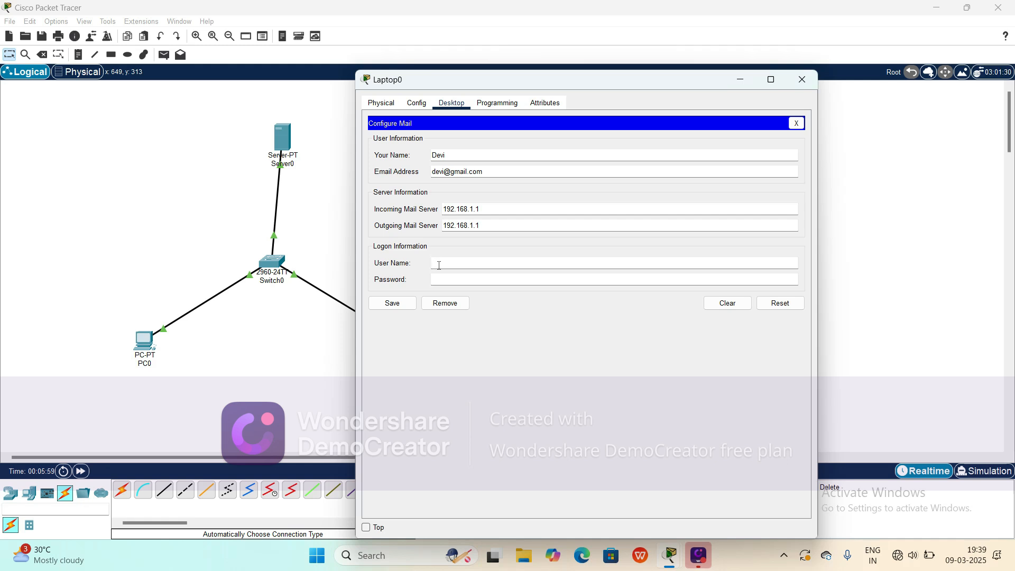
pyautogui.write('devi')
pyautogui.click(439, 280)
pyautogui.write('••••')
pyautogui.click(389, 304)
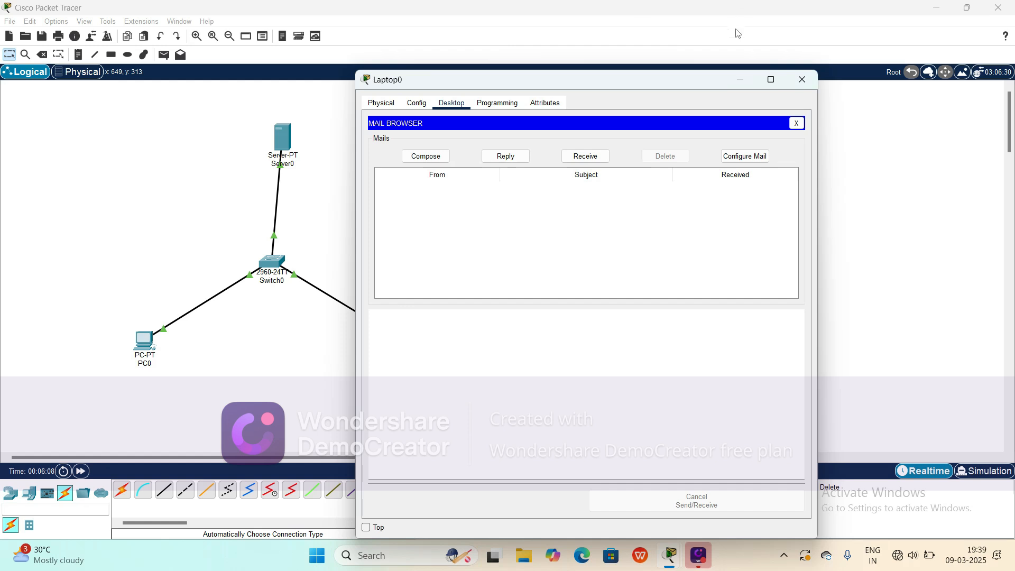
pyautogui.click(812, 79)
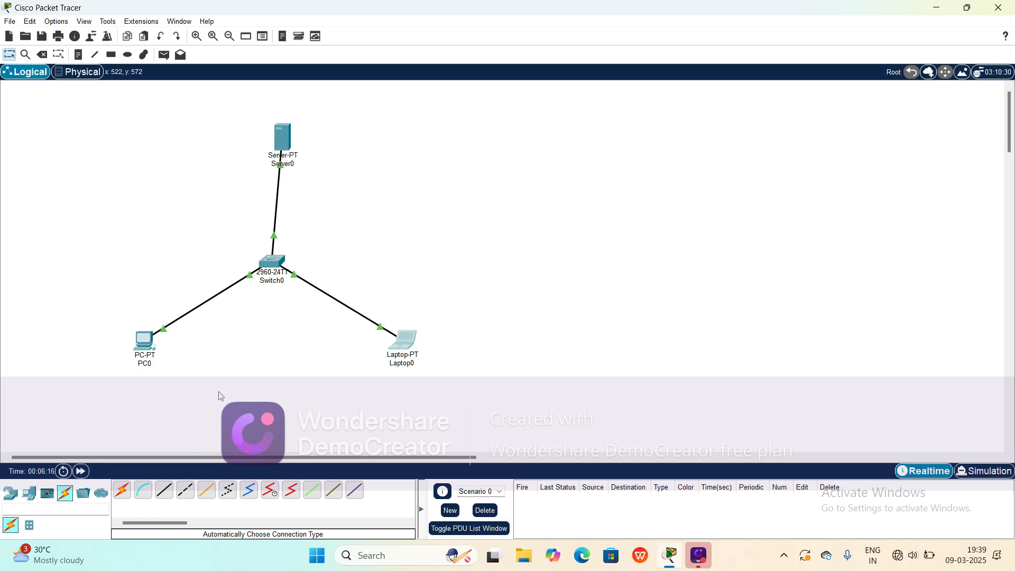
# Step: Open Server0's email service and enter gmail.com as the domain name
pyautogui.click(286, 141)
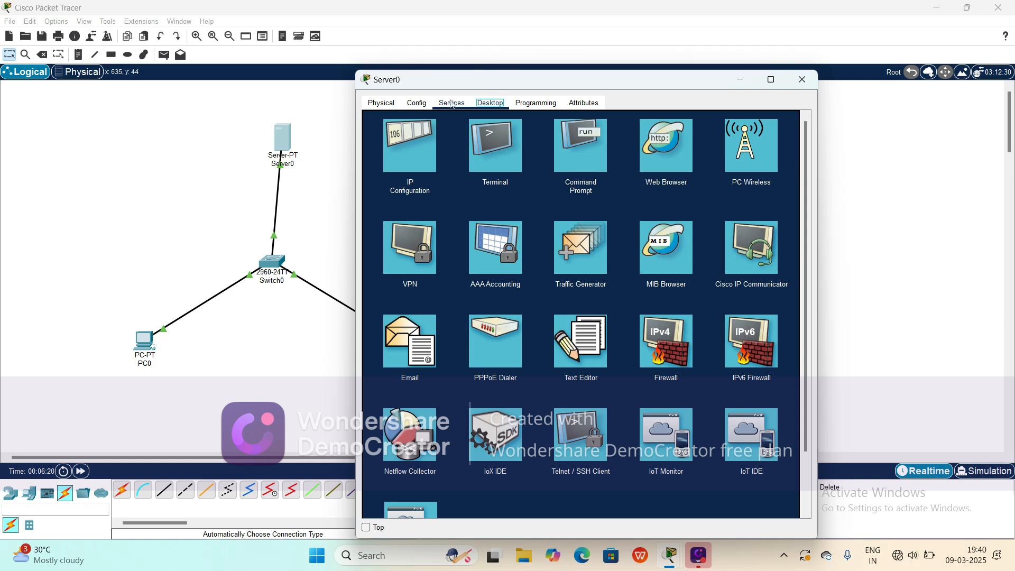
pyautogui.click(451, 104)
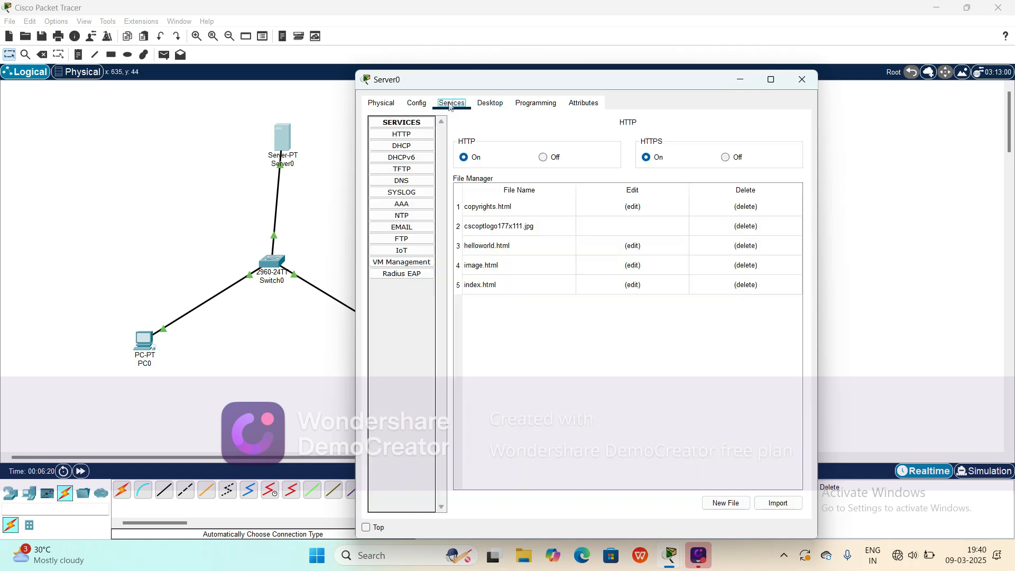
pyautogui.click(402, 231)
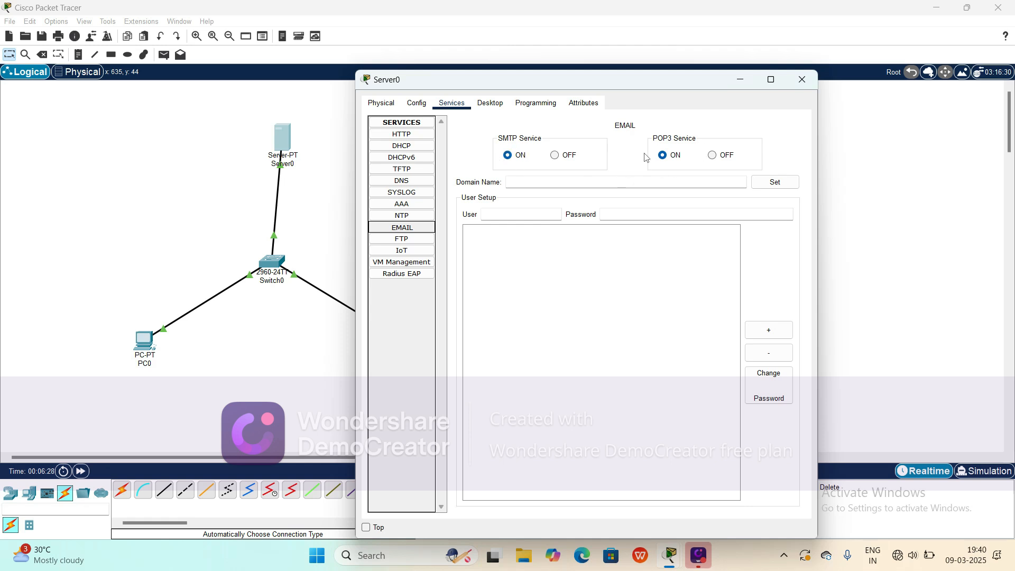
pyautogui.click(548, 186)
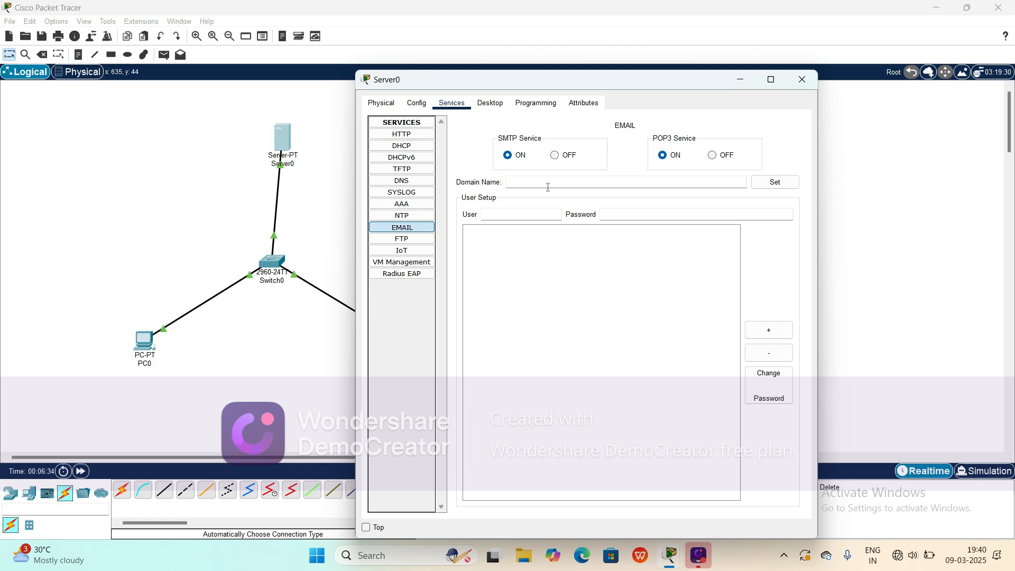
pyautogui.write('gmail.com')
# Step: Add the PC user's mail account with its password to the server
pyautogui.click(506, 212)
pyautogui.write('rathi')
pyautogui.click(640, 213)
pyautogui.write('rathi')
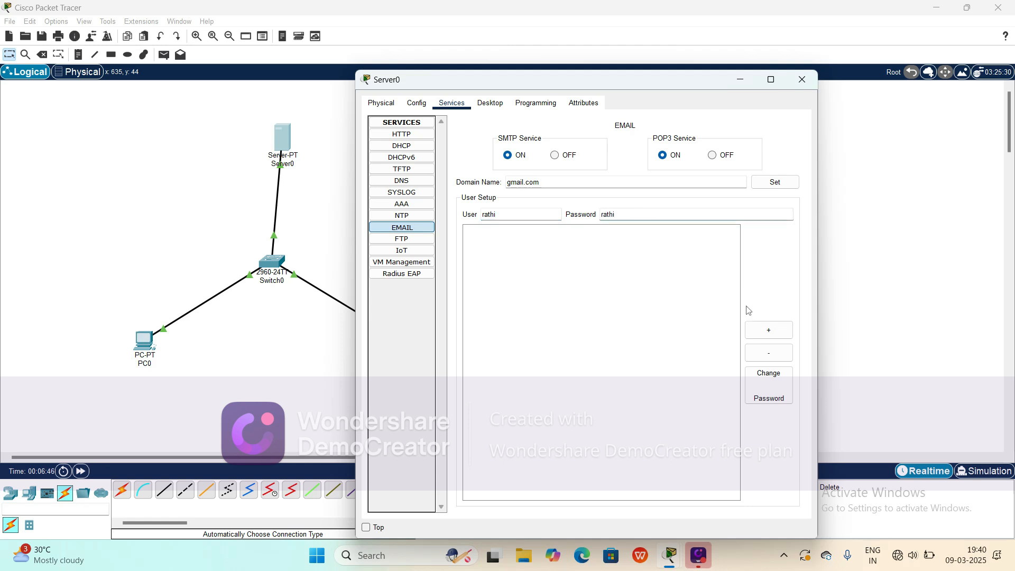
pyautogui.click(763, 329)
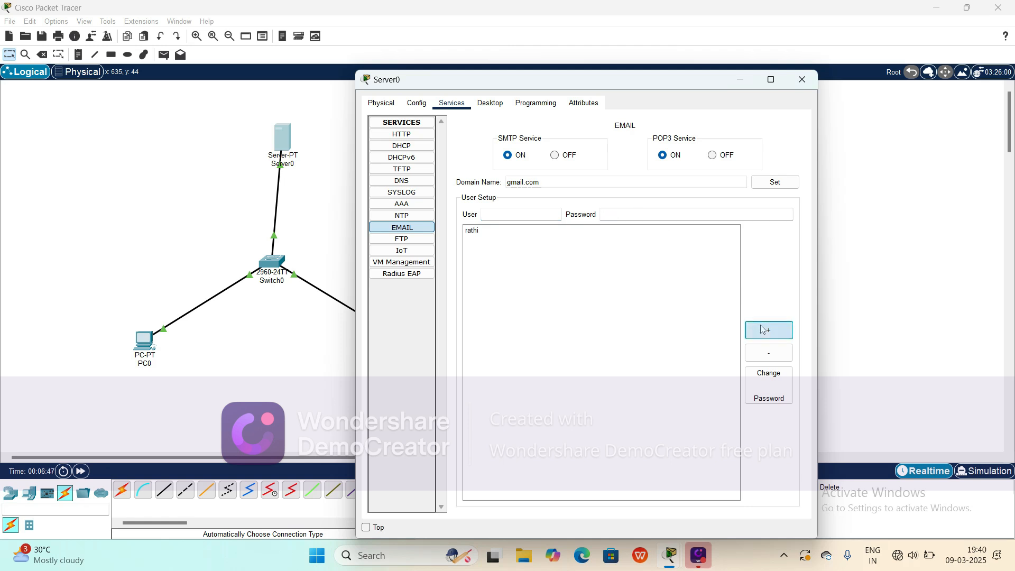
# Step: Add the laptop user's mail account with its password, apply the gmail.com domain, and close the server window
pyautogui.click(503, 212)
pyautogui.write('devi')
pyautogui.click(624, 216)
pyautogui.write('devi')
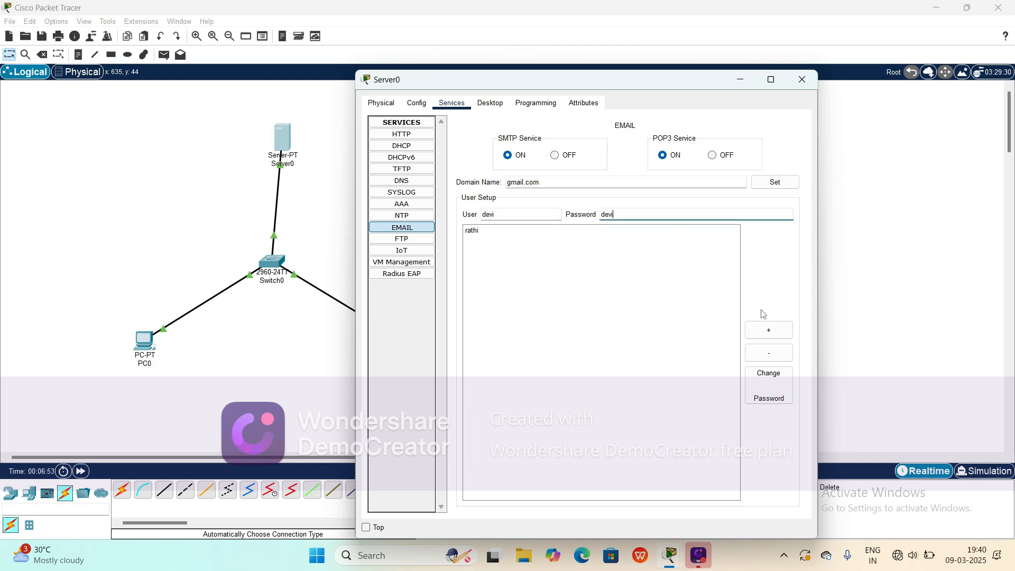
pyautogui.click(755, 335)
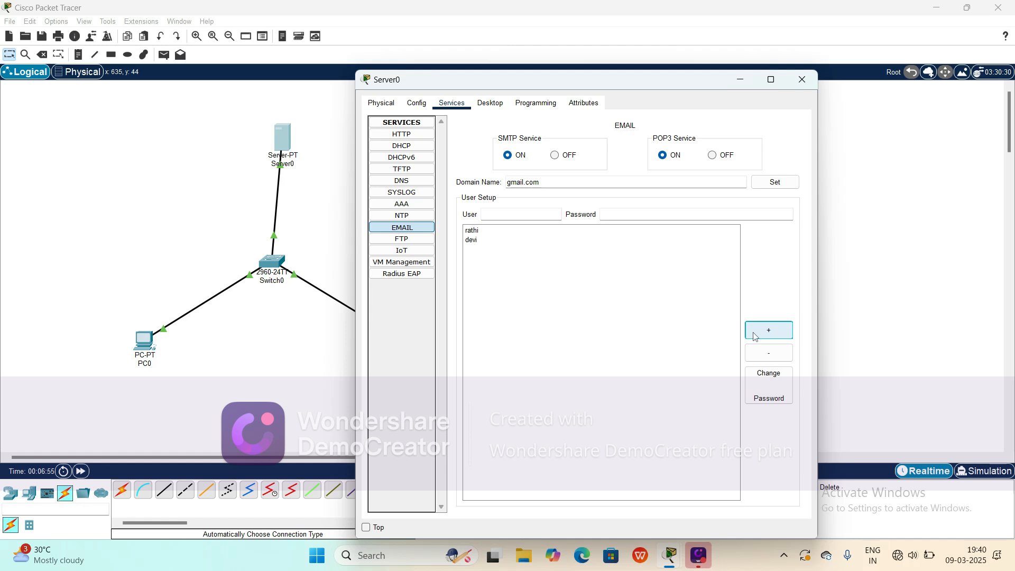
pyautogui.click(775, 186)
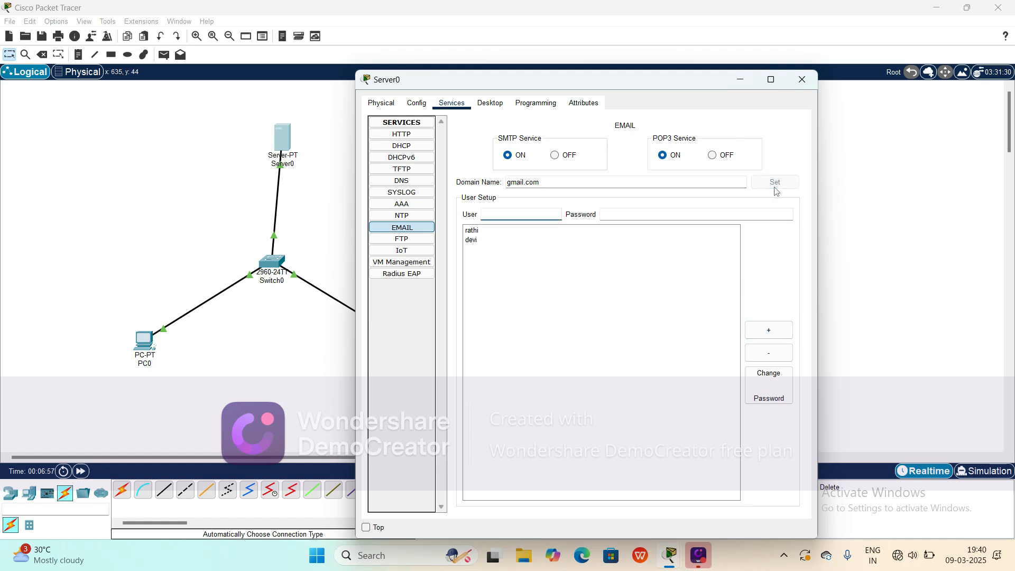
pyautogui.click(800, 83)
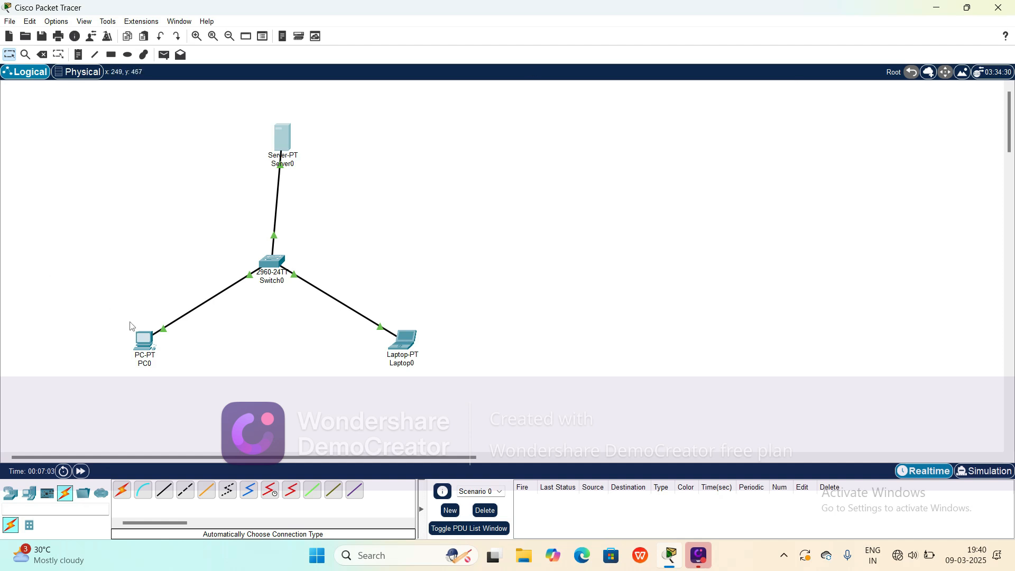
# Step: From PC0's email client, compose and send a mail to the laptop user's account with subject GM and a short message
pyautogui.moveTo(138, 346)
pyautogui.click(143, 345)
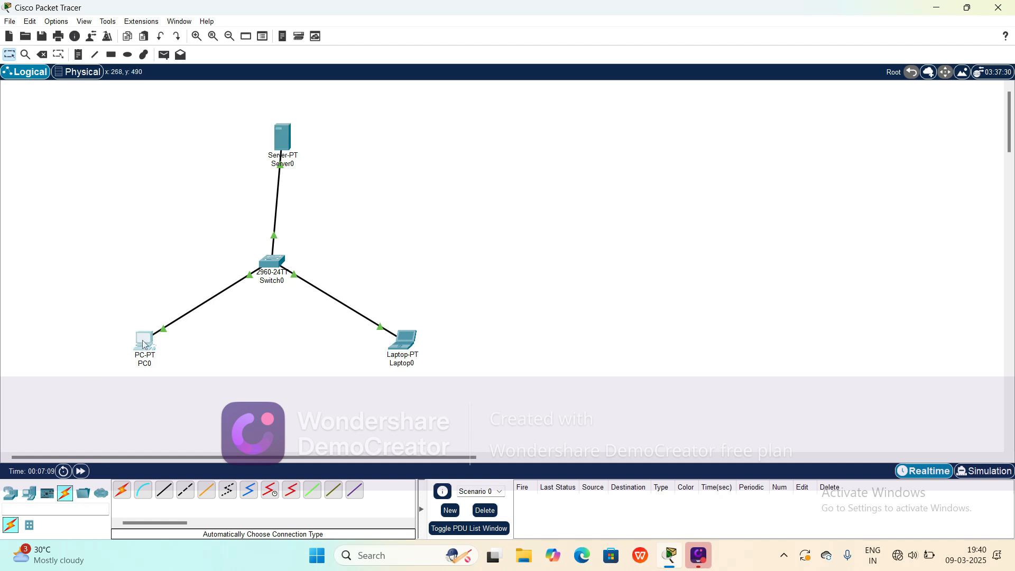
pyautogui.click(143, 345)
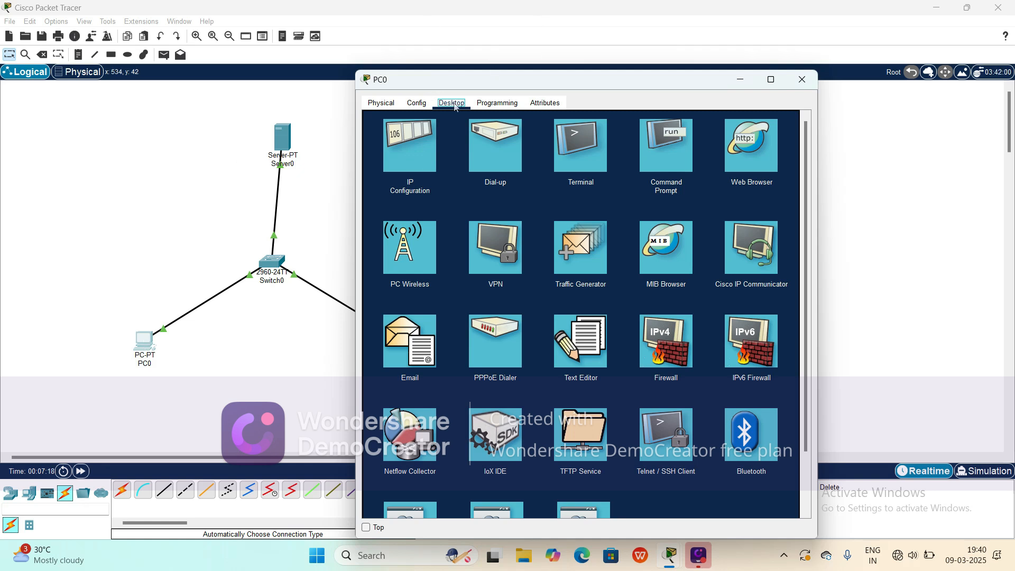
pyautogui.click(404, 340)
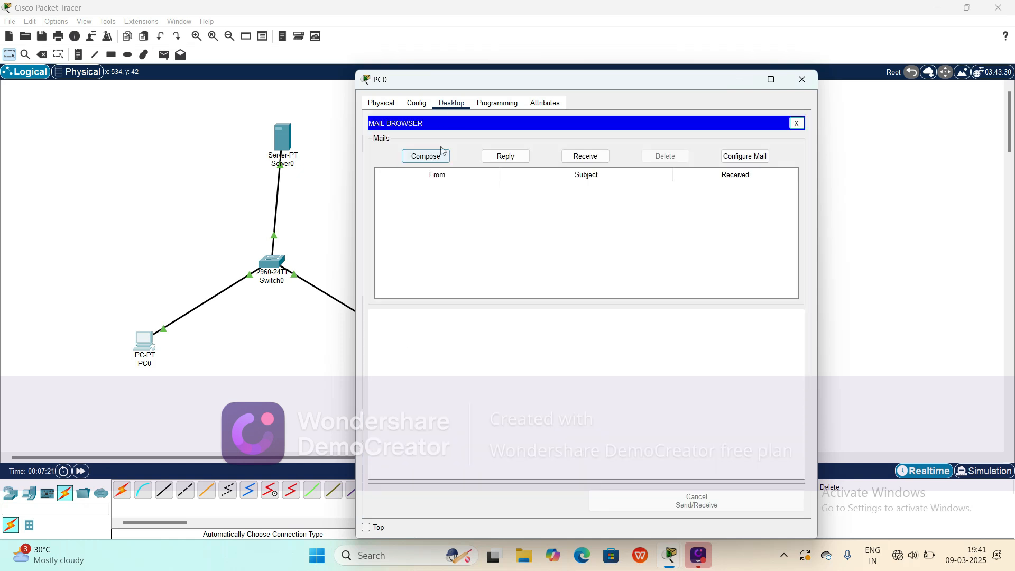
pyautogui.click(426, 156)
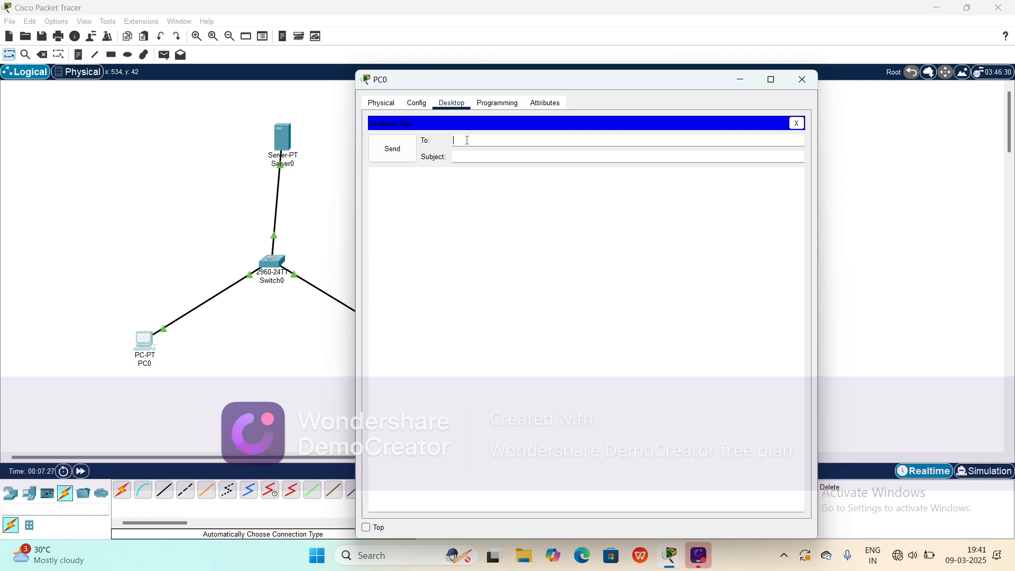
pyautogui.write('devi')
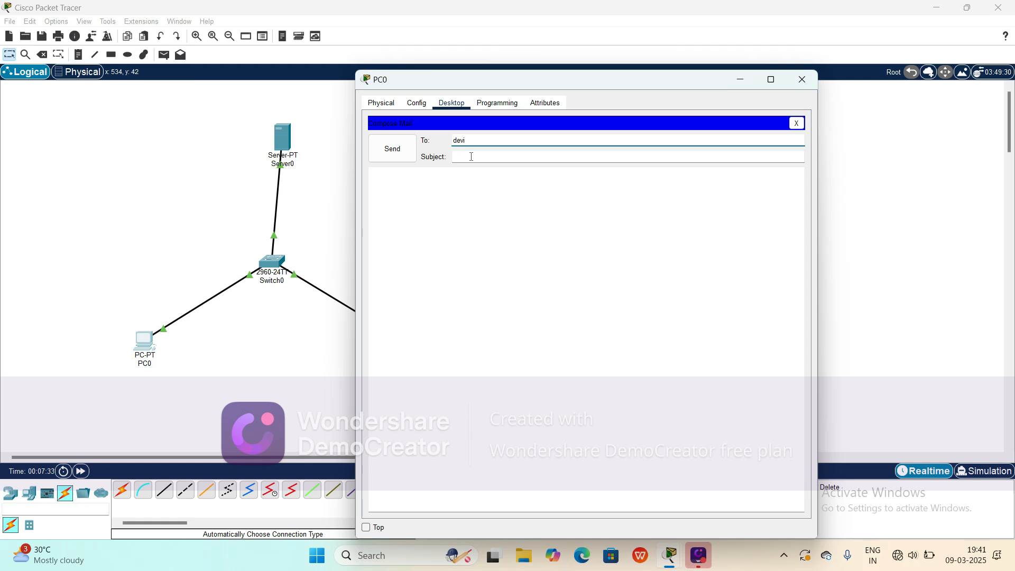
pyautogui.click(467, 157)
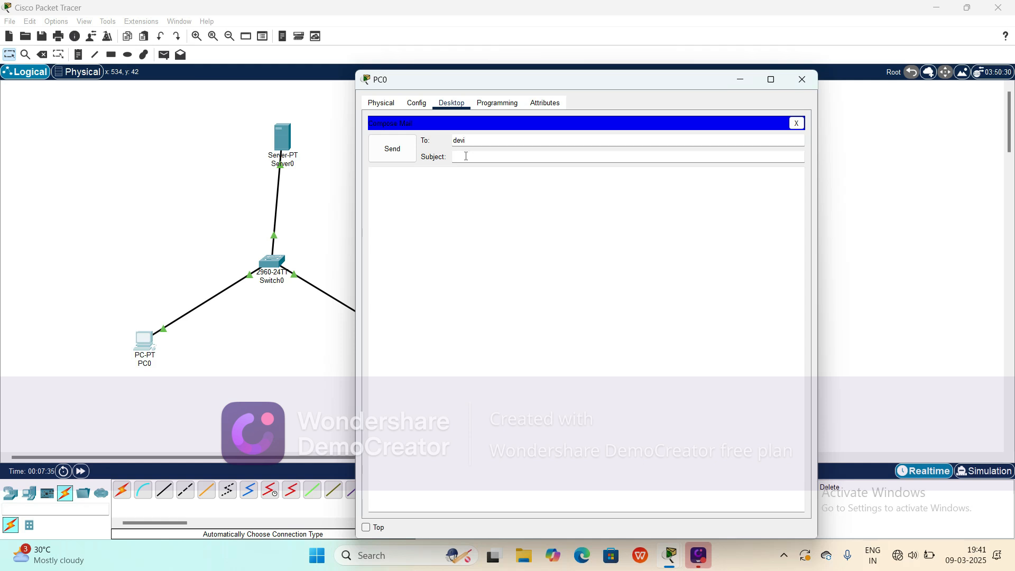
pyautogui.write('GM')
pyautogui.press('BackSpace')
pyautogui.write('M')
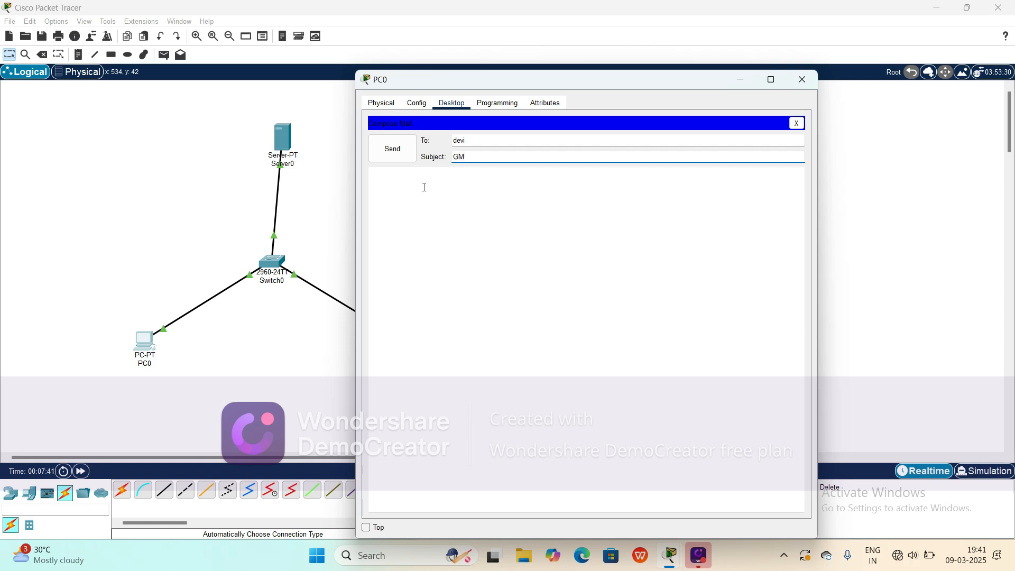
pyautogui.click(423, 187)
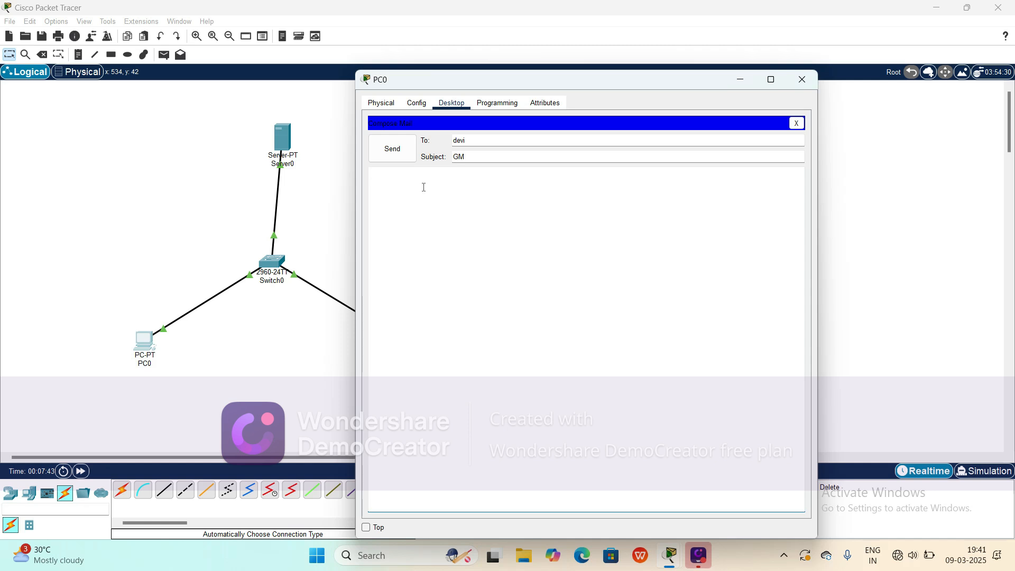
pyautogui.write('How r u')
pyautogui.click(392, 155)
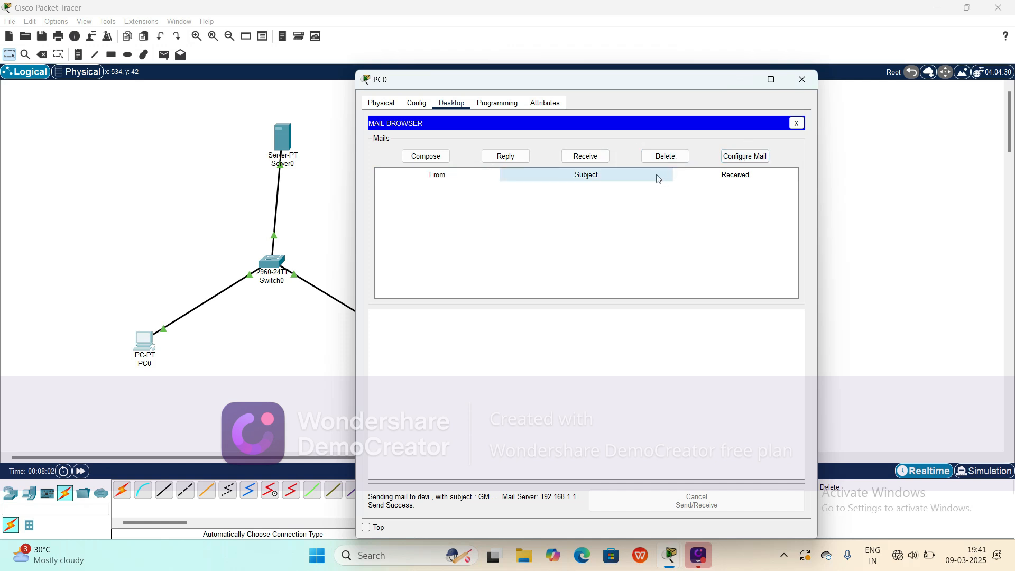
# Step: Open PC0's mail configuration, save the settings again, and close the PC0 window
pyautogui.click(743, 155)
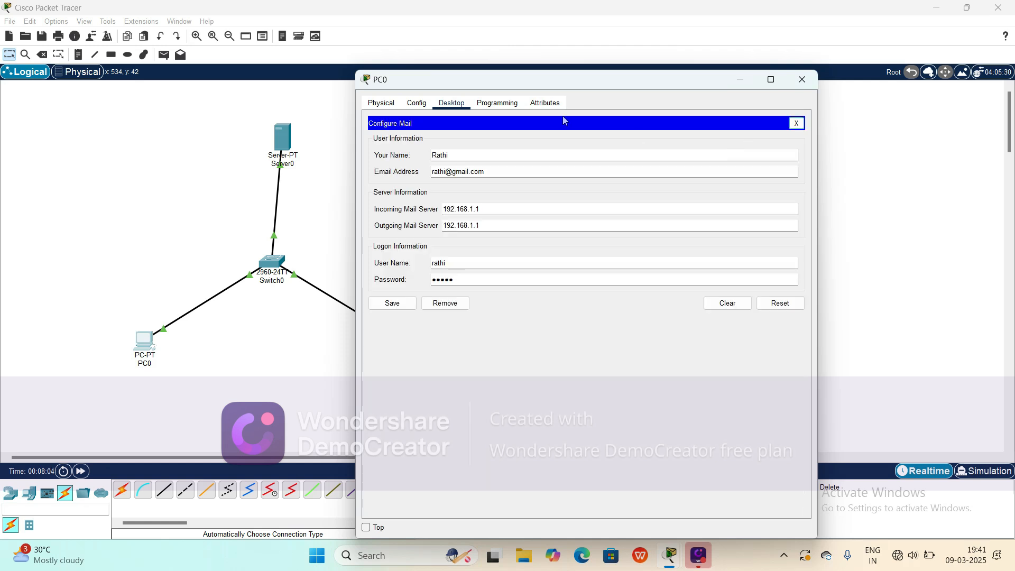
pyautogui.click(417, 104)
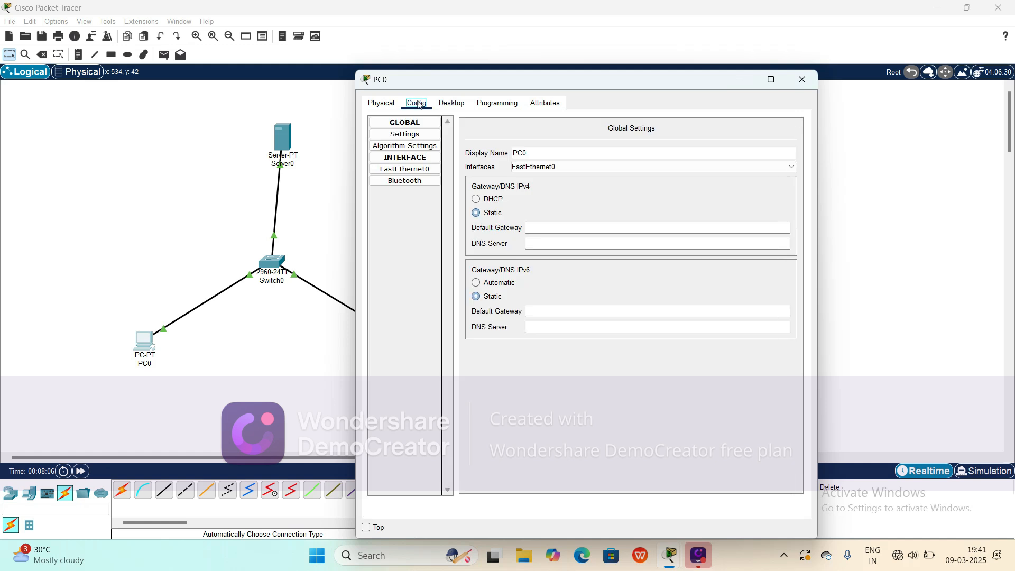
pyautogui.click(450, 104)
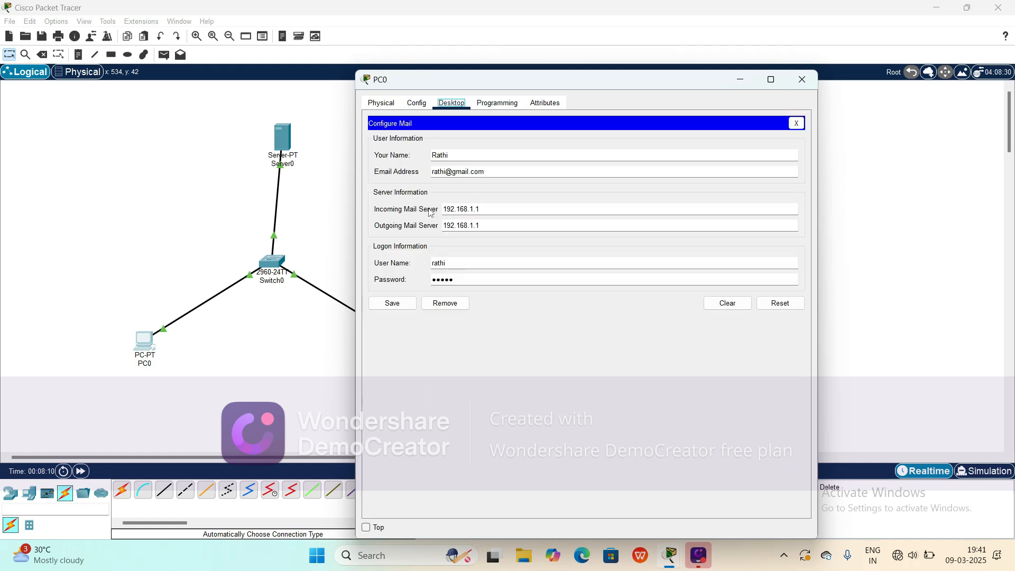
pyautogui.click(400, 305)
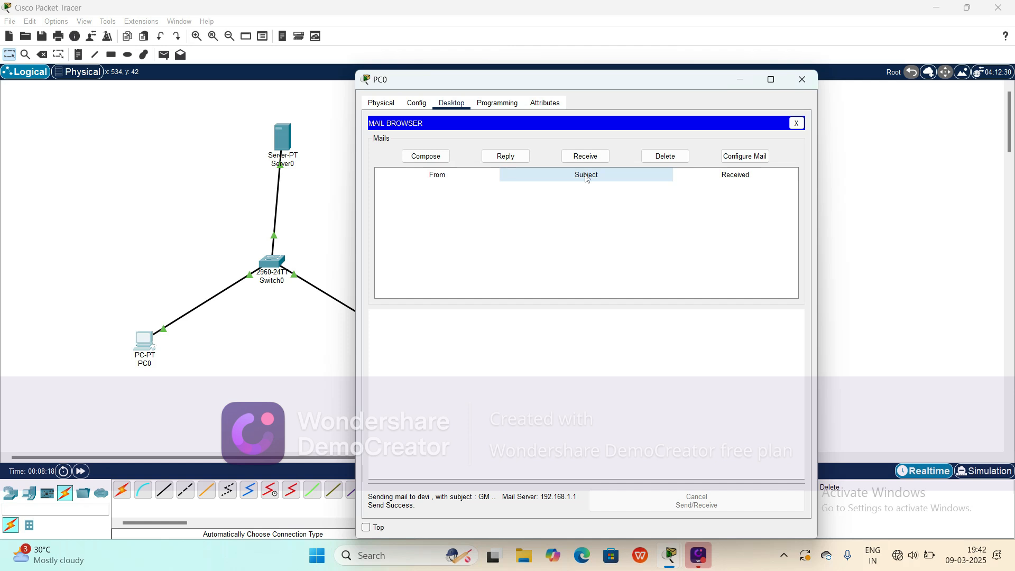
pyautogui.click(803, 79)
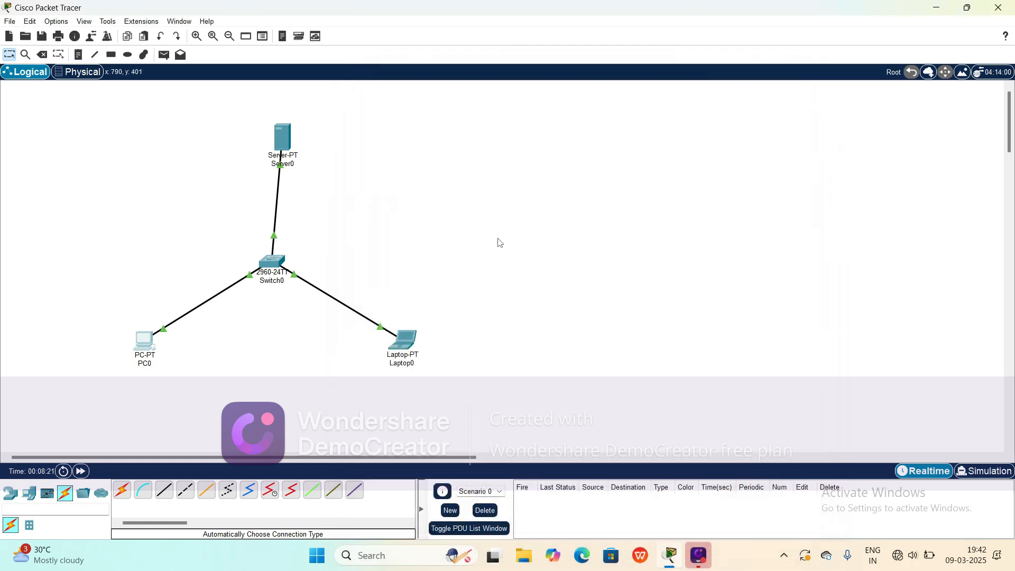
# Step: Open Laptop0's mail browser and retrieve incoming mail from the server
pyautogui.click(405, 341)
pyautogui.click(412, 340)
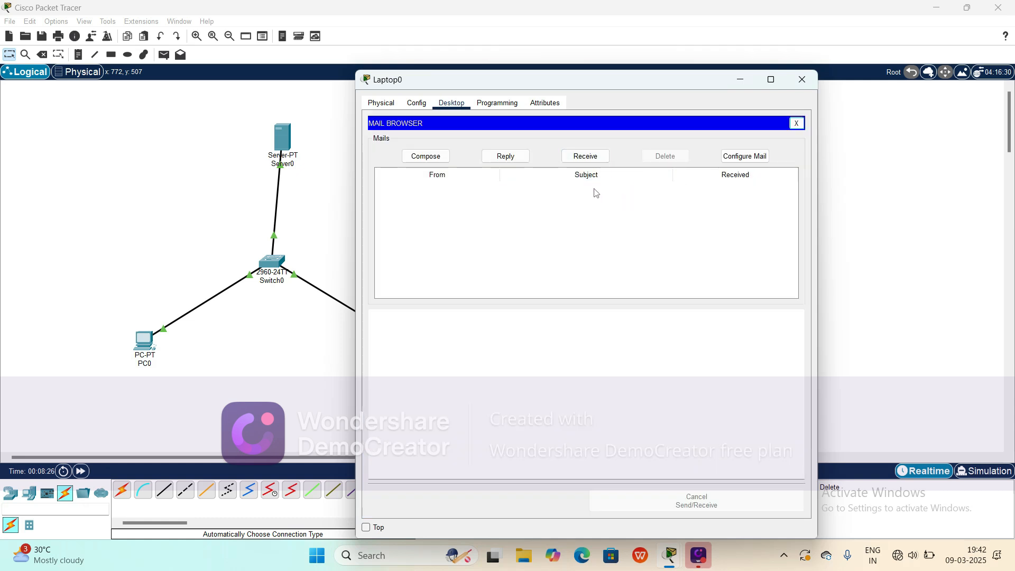
pyautogui.click(585, 157)
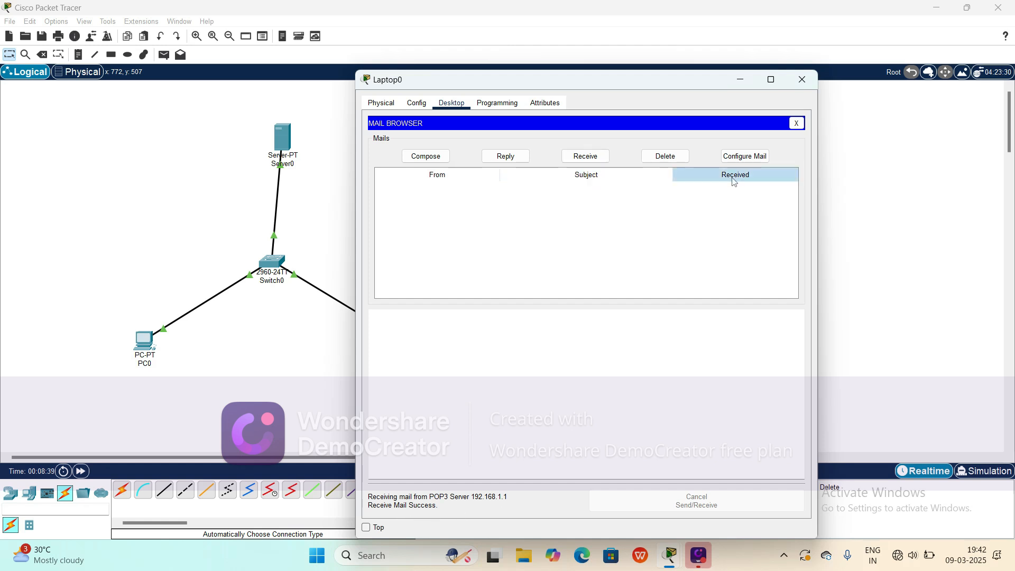
pyautogui.click(585, 157)
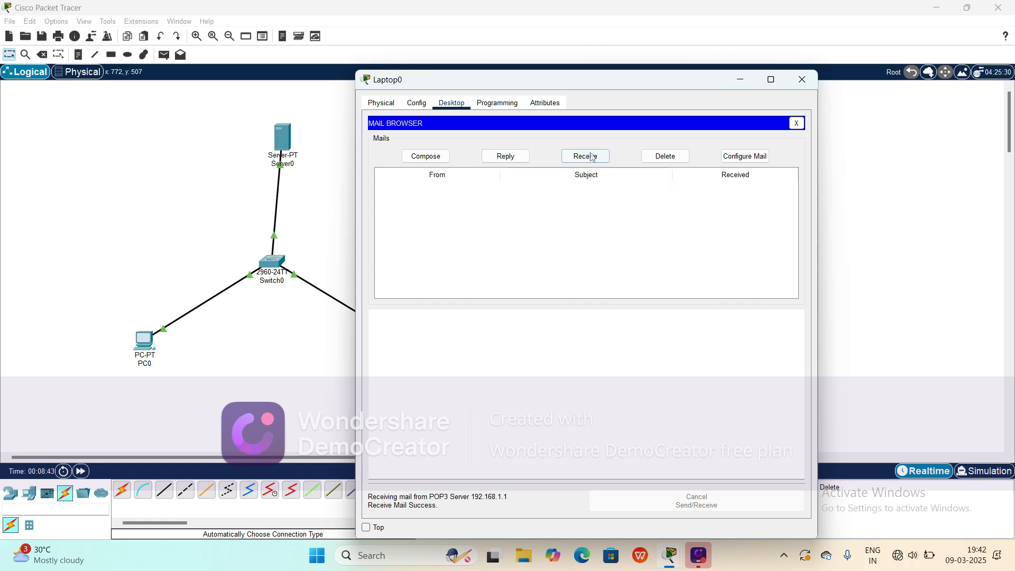
pyautogui.click(588, 157)
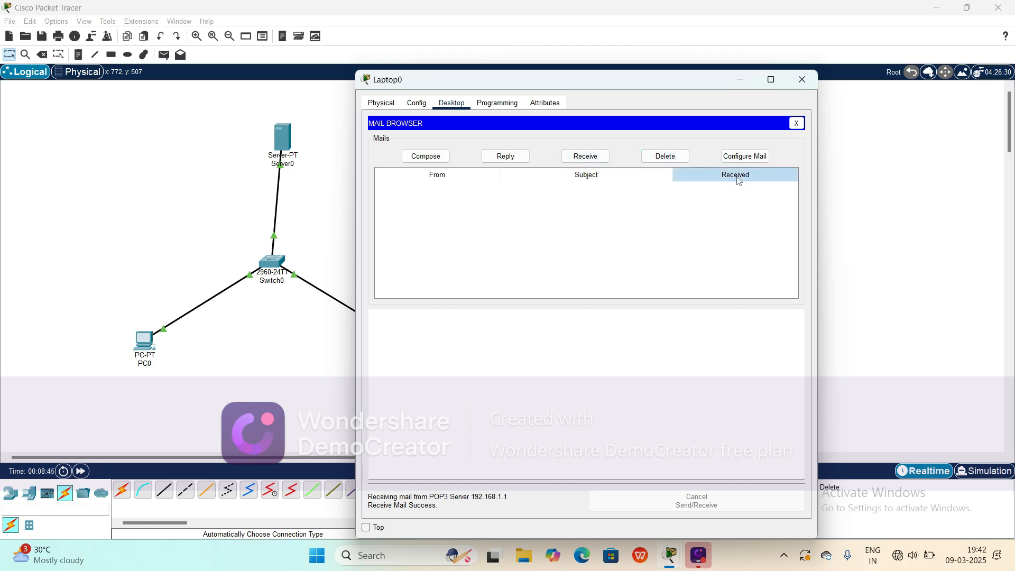
# Step: Try to reply to a message in Laptop0's mailbox
pyautogui.click(497, 159)
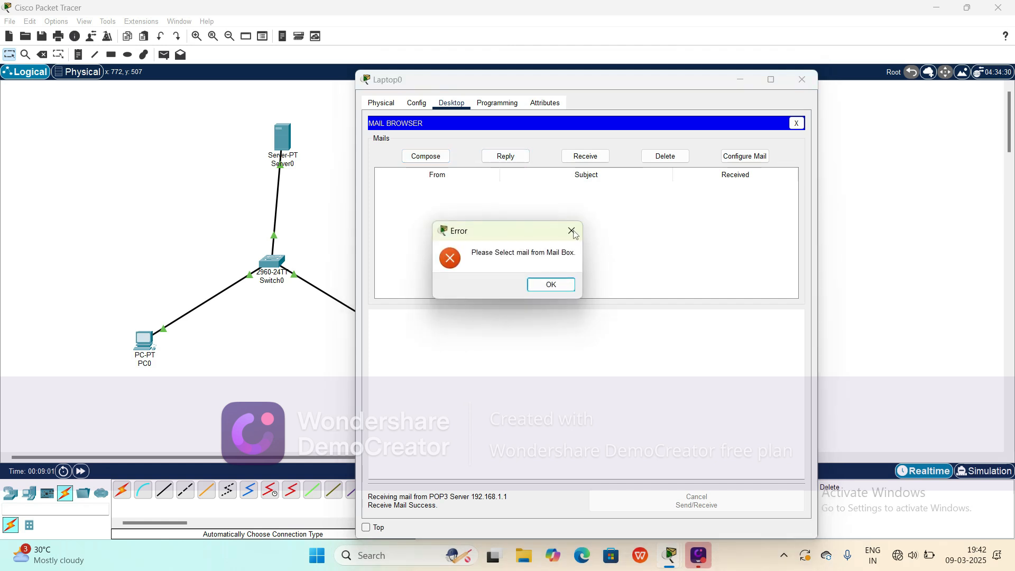
pyautogui.click(574, 233)
pyautogui.click(500, 157)
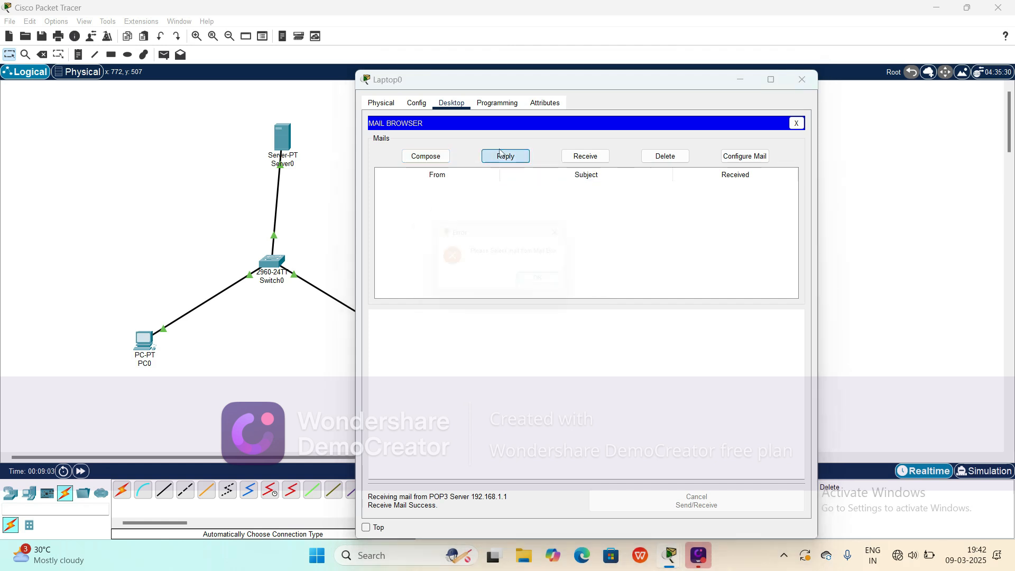
pyautogui.click(571, 231)
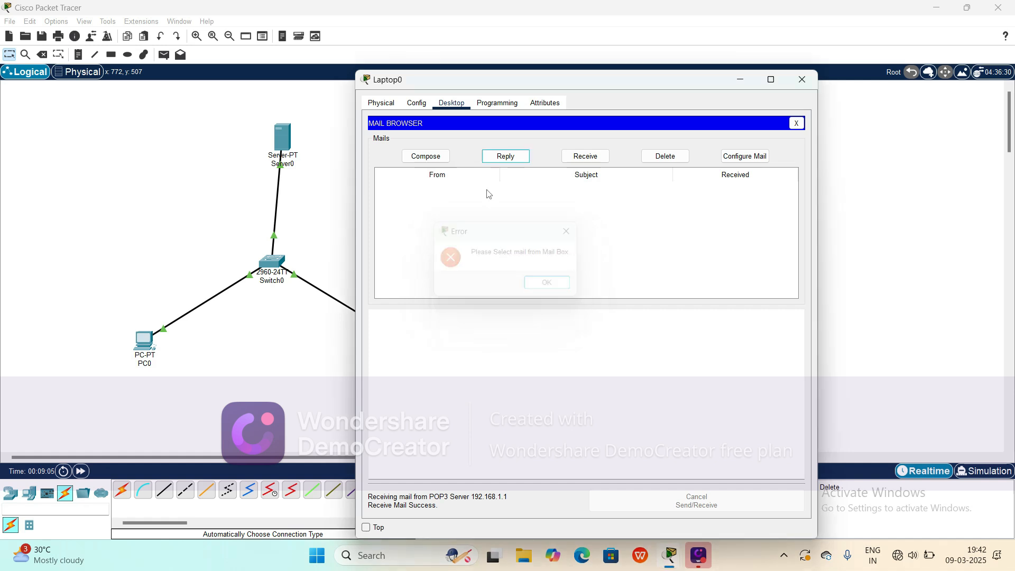
# Step: Compose and send a mail from Laptop0 to the PC user's account with subject GM and a short message, then close the window
pyautogui.click(438, 158)
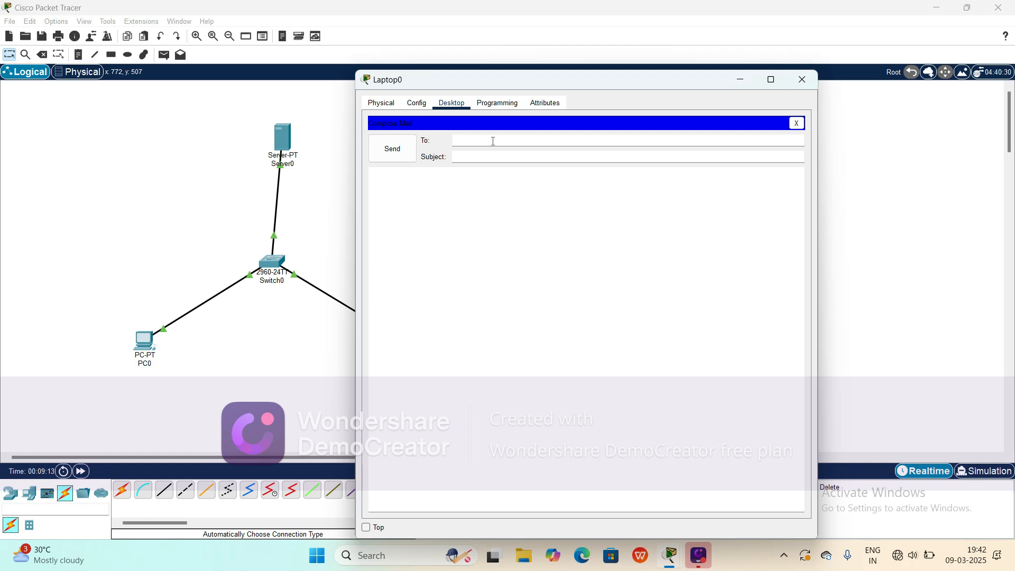
pyautogui.write('rathi')
pyautogui.click(487, 153)
pyautogui.write('GM')
pyautogui.click(439, 185)
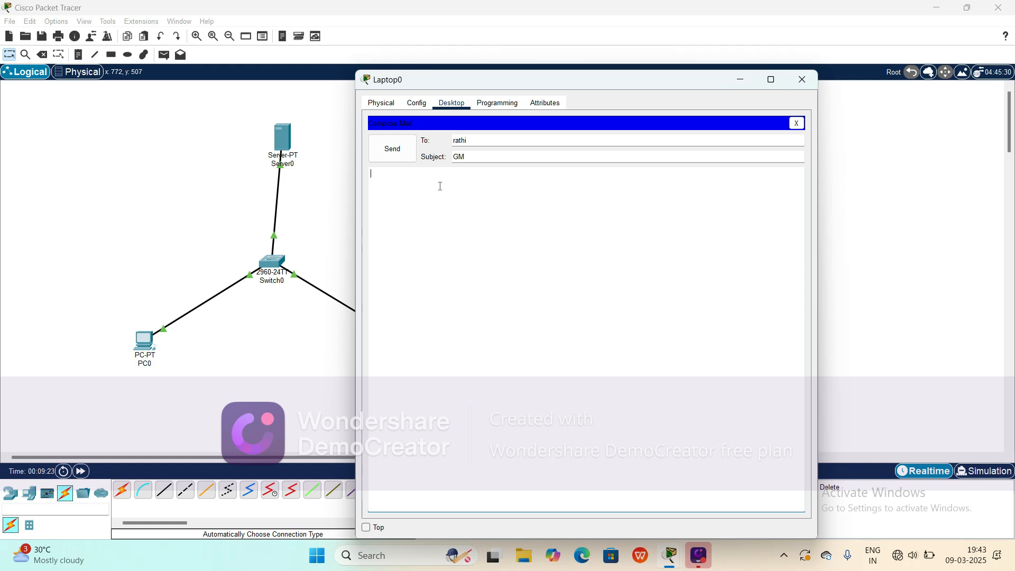
pyautogui.write('Well.')
pyautogui.click(400, 150)
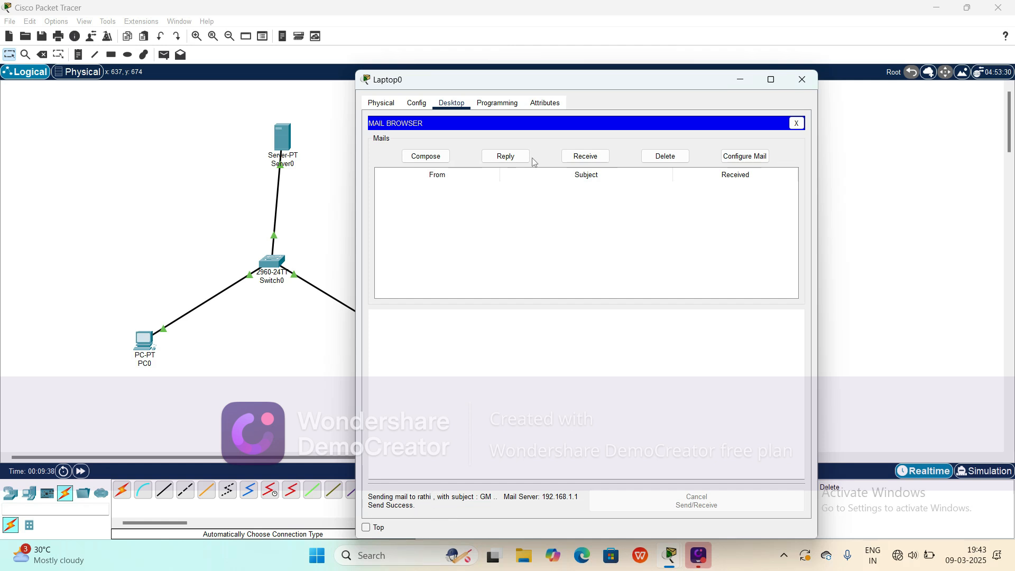
pyautogui.click(807, 83)
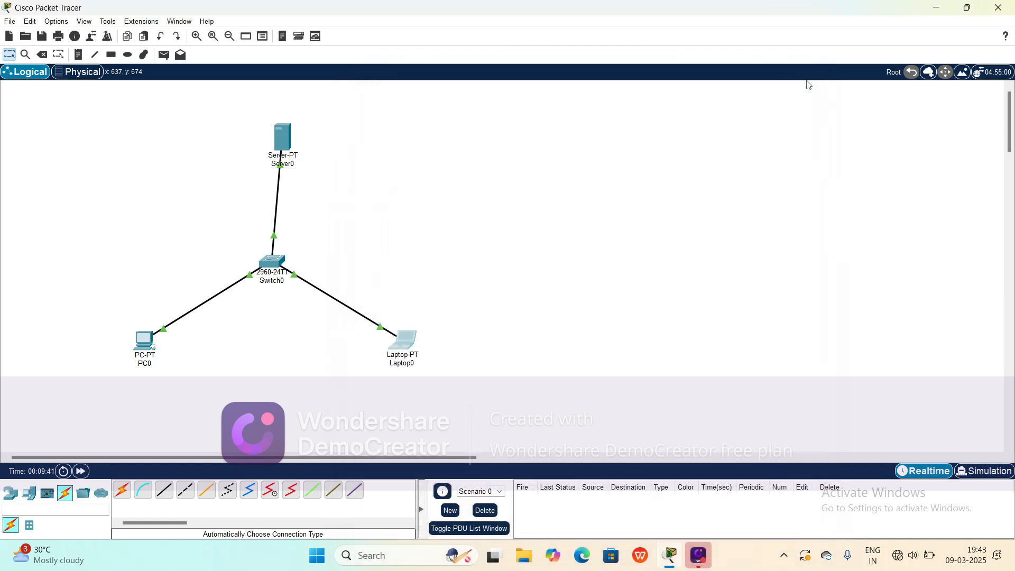
# Step: Open PC0's mail browser, retrieve incoming mail, and read the received message before closing the window
pyautogui.click(146, 349)
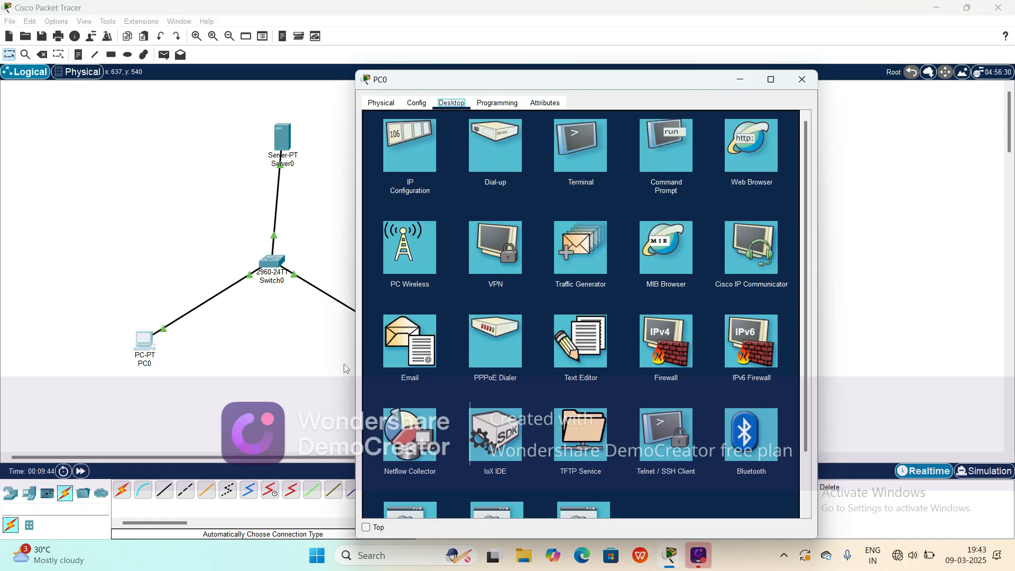
pyautogui.click(417, 331)
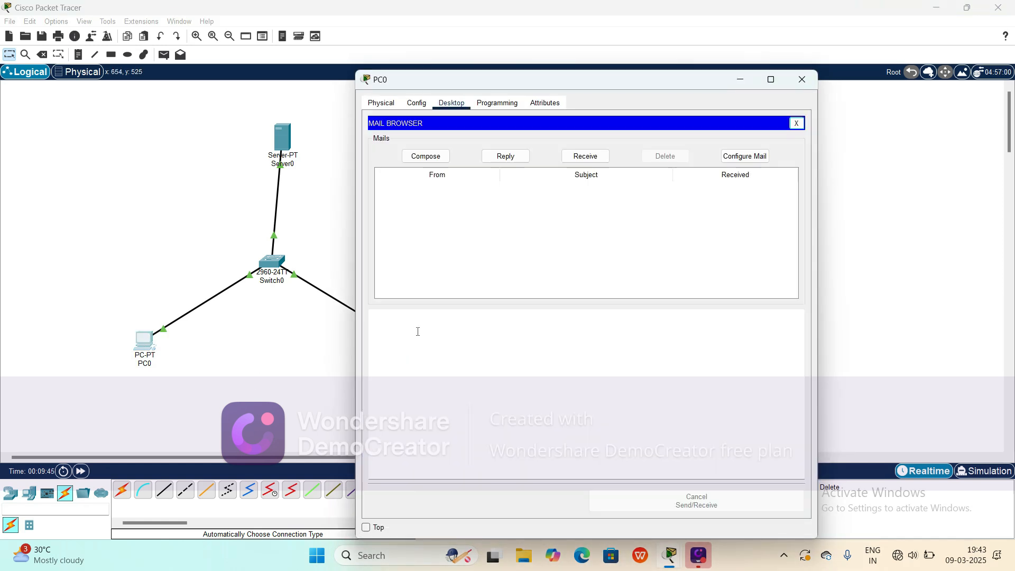
pyautogui.click(735, 177)
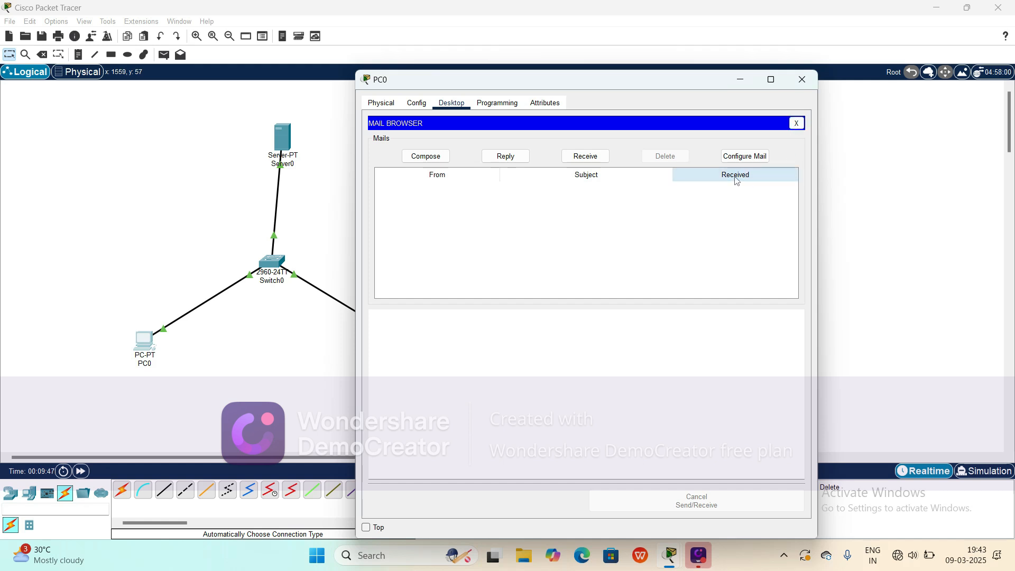
pyautogui.click(608, 176)
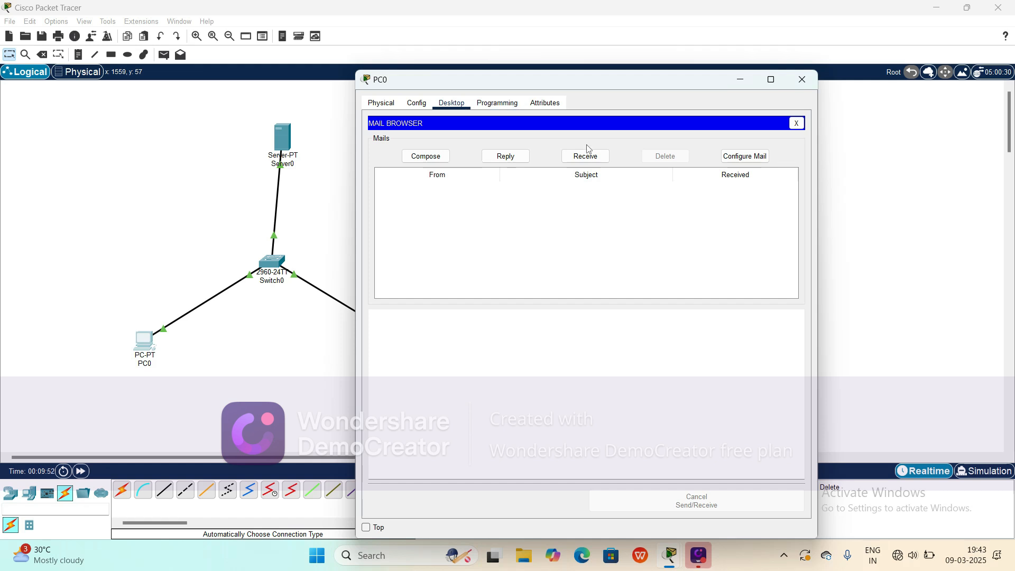
pyautogui.click(586, 160)
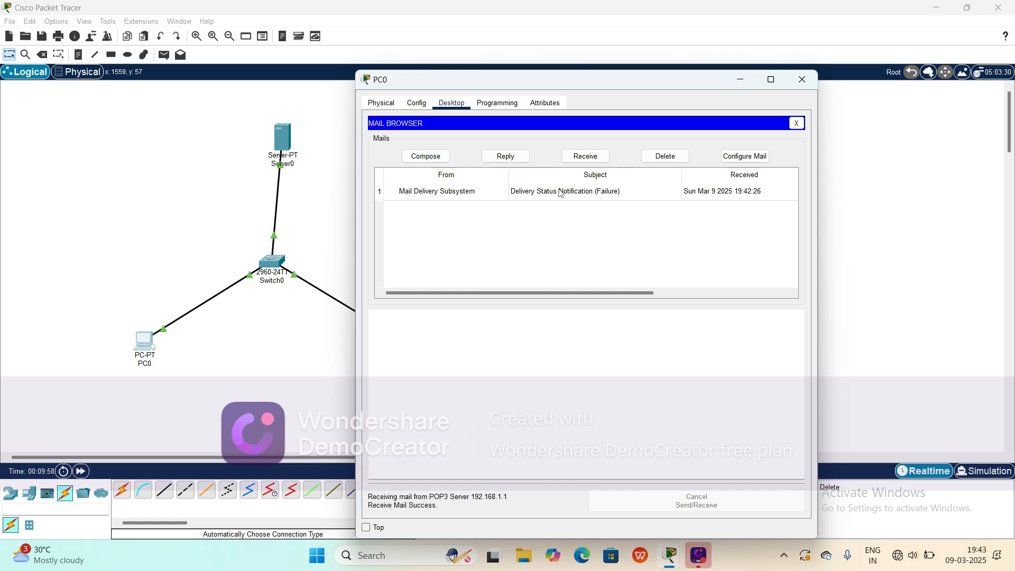
pyautogui.click(675, 189)
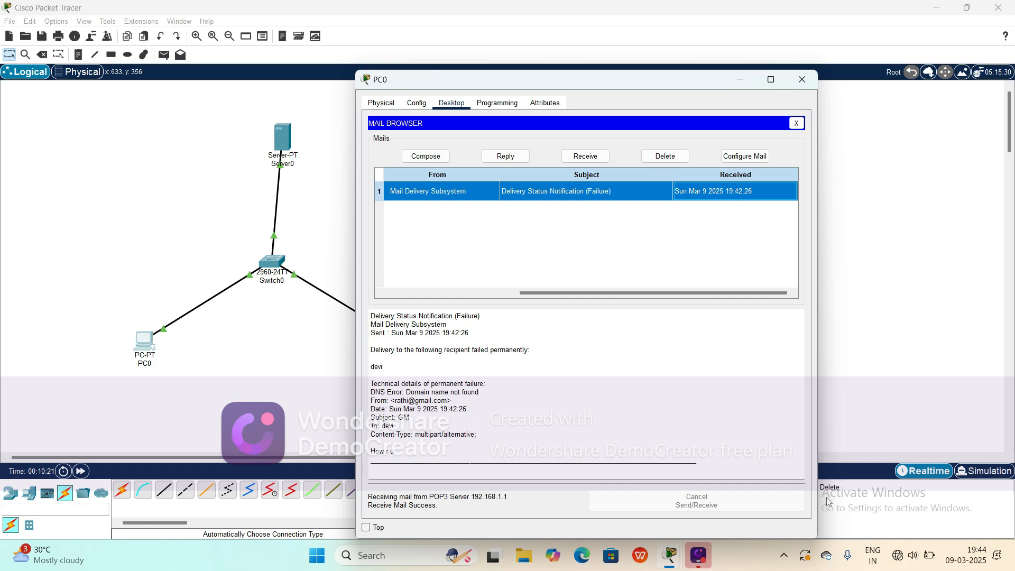
pyautogui.click(782, 434)
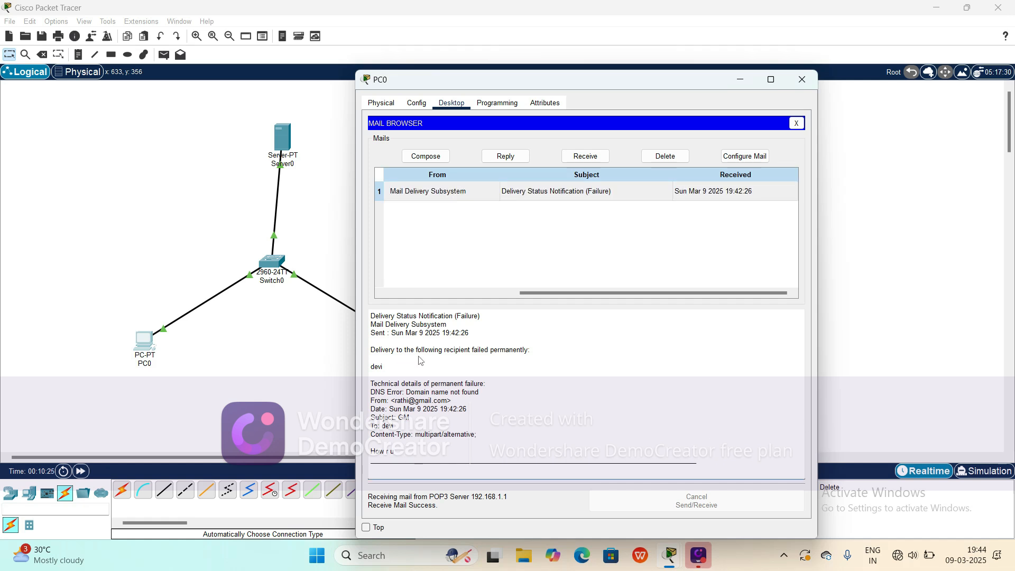
pyautogui.click(801, 81)
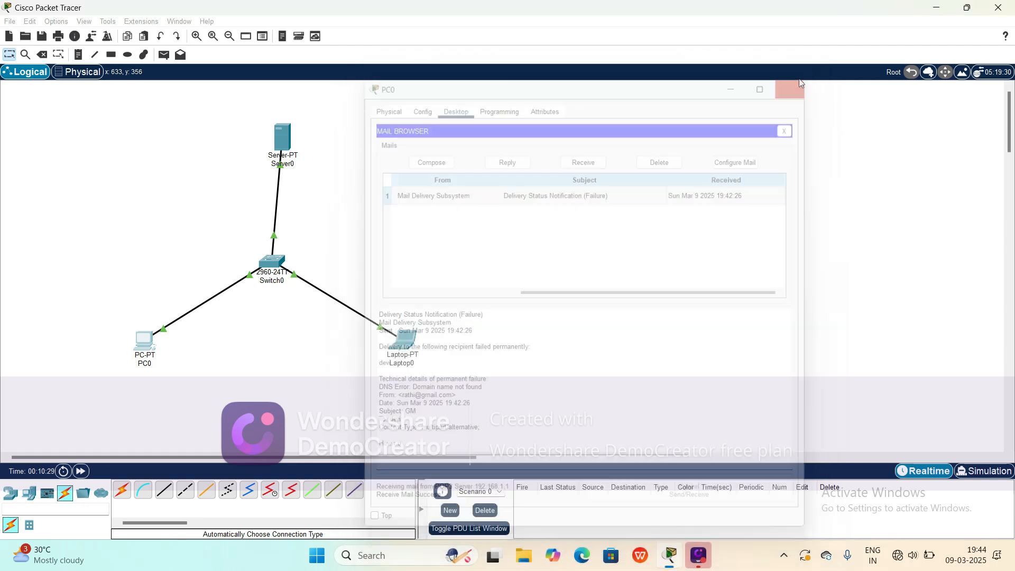
# Step: Open Laptop0's mail browser, retrieve incoming mail, and read the received message before closing the window
pyautogui.click(407, 343)
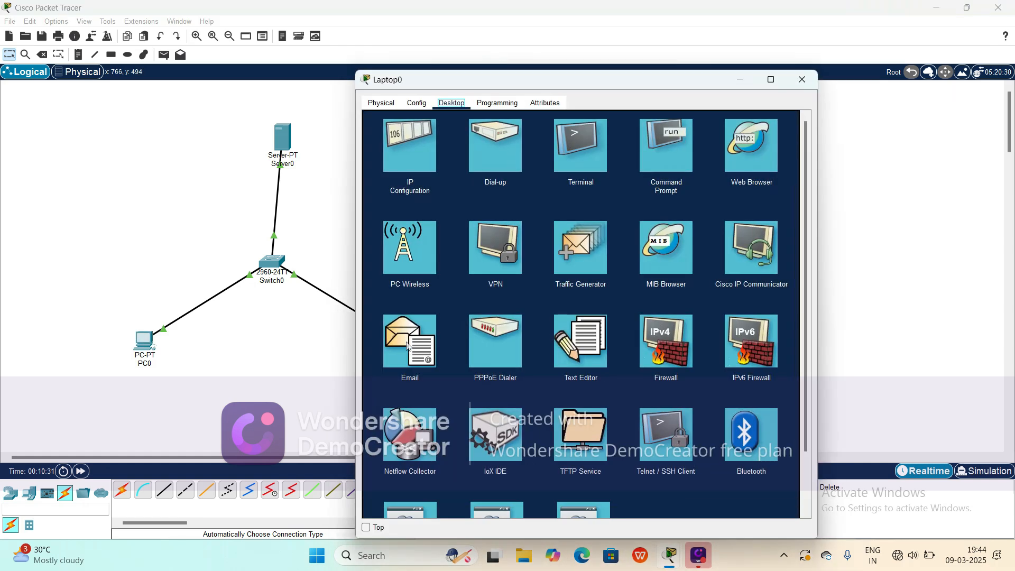
pyautogui.click(415, 341)
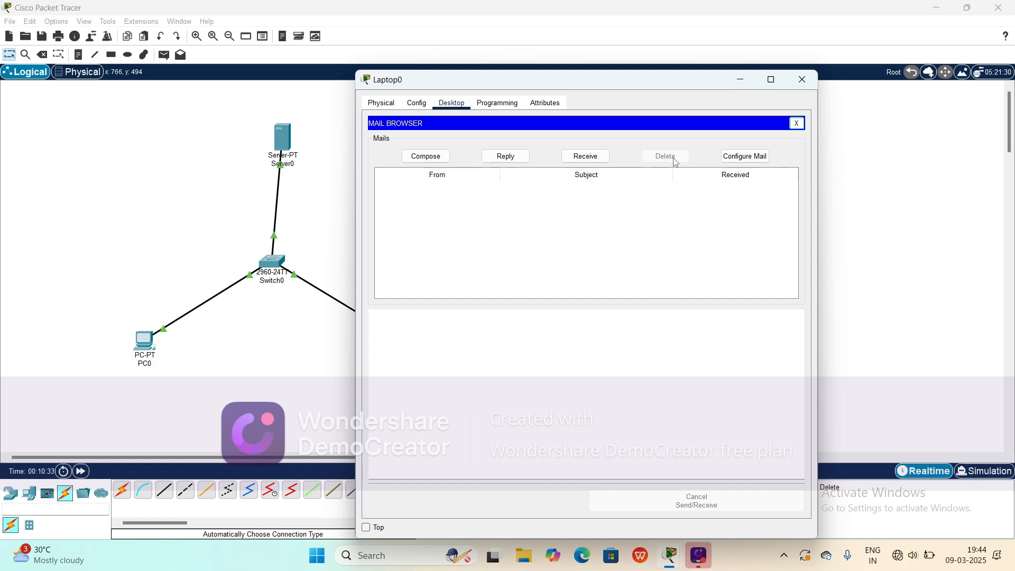
pyautogui.click(587, 161)
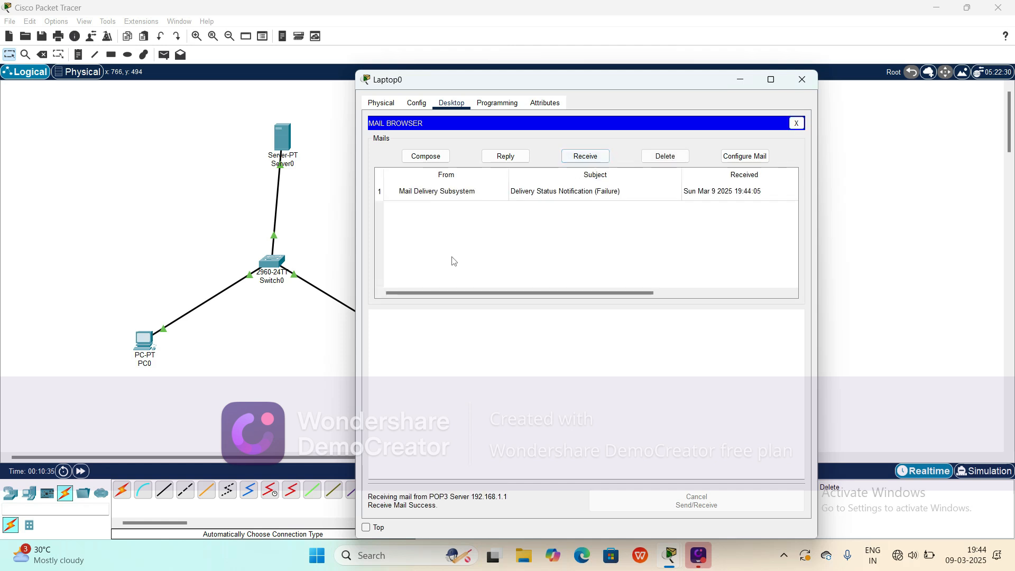
pyautogui.click(556, 196)
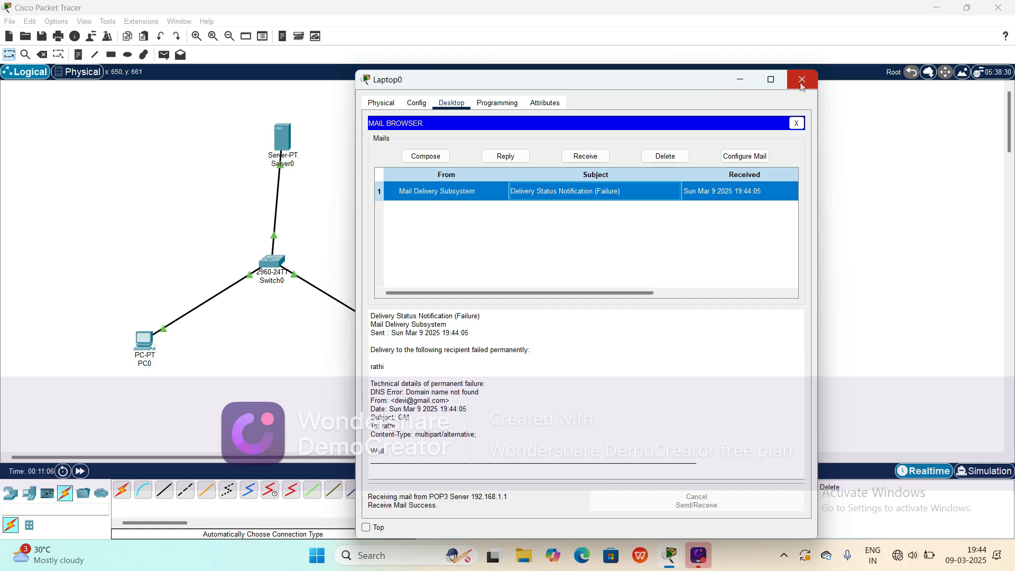
pyautogui.click(801, 84)
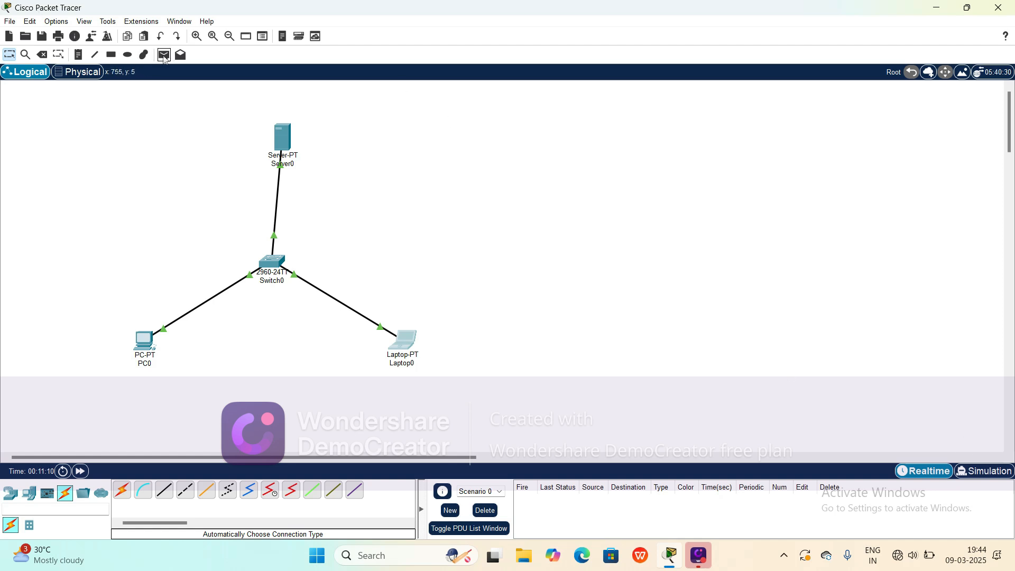
# Step: Send a simple PDU from PC0 to Laptop0 to test connectivity
pyautogui.click(164, 56)
pyautogui.click(140, 338)
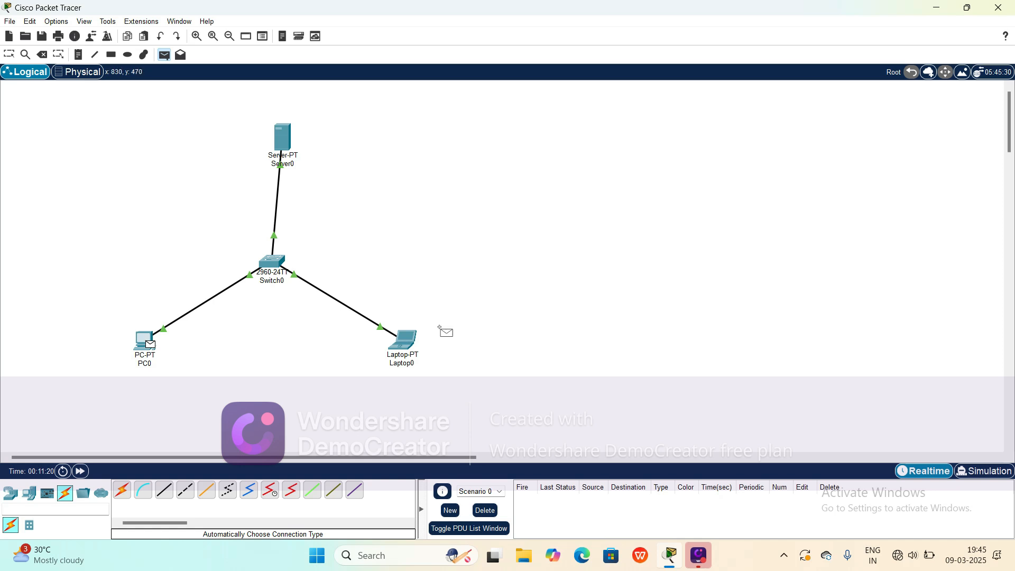
pyautogui.click(408, 339)
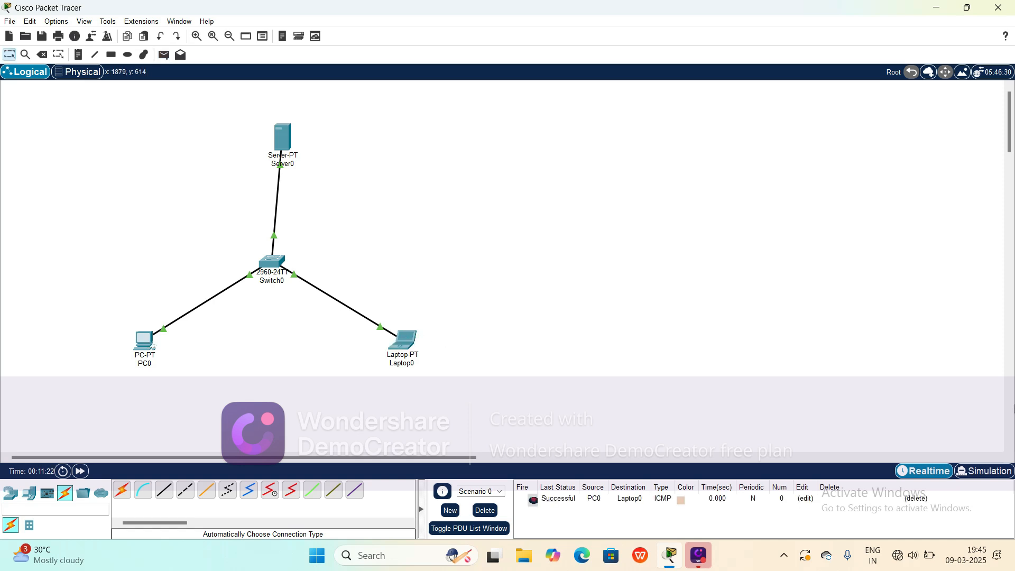
# Step: Switch to Simulation mode and play the simulation to follow the packet from PC0 to Laptop0
pyautogui.click(978, 471)
pyautogui.click(928, 333)
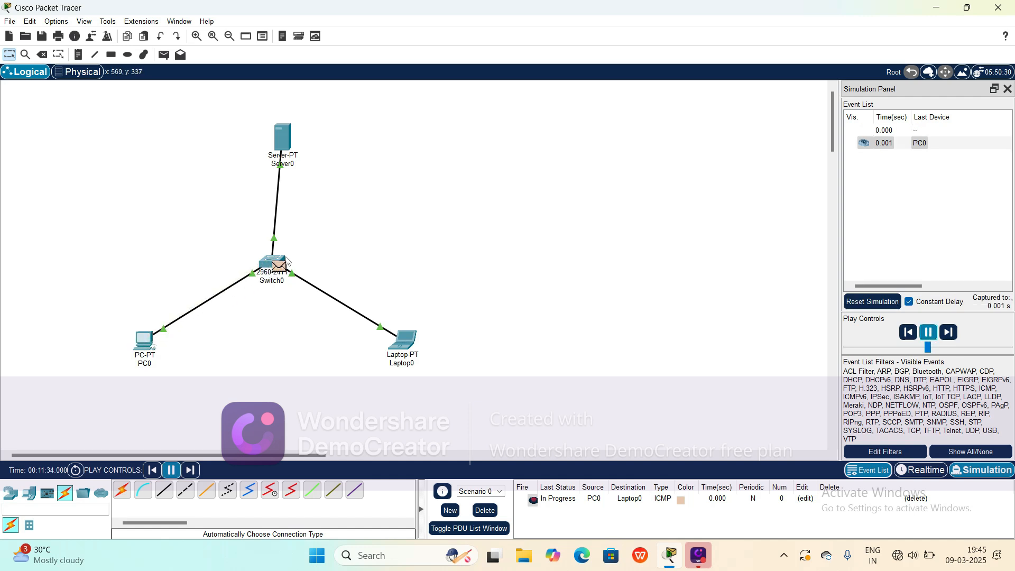
pyautogui.moveTo(408, 348)
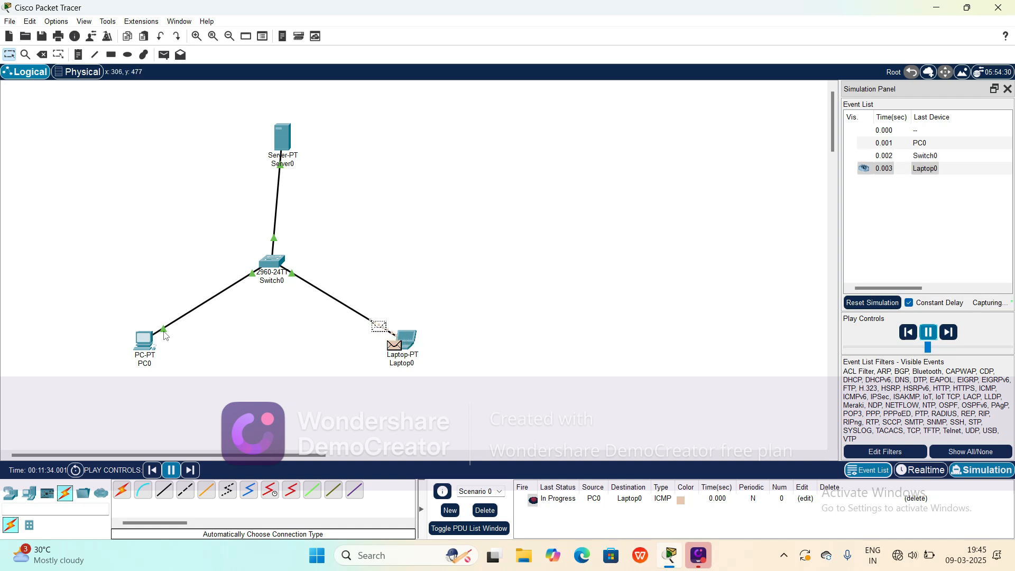
pyautogui.moveTo(153, 349)
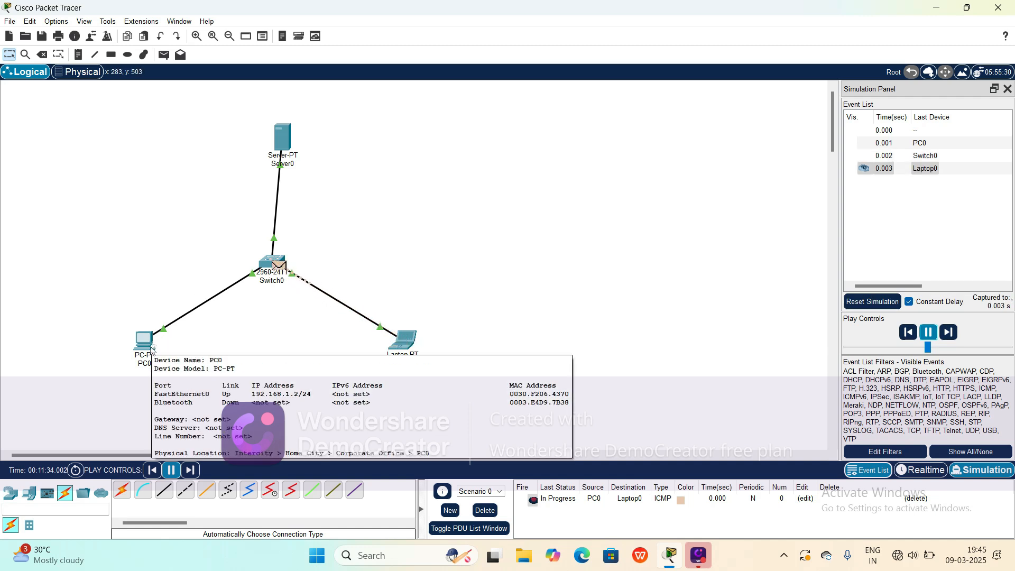